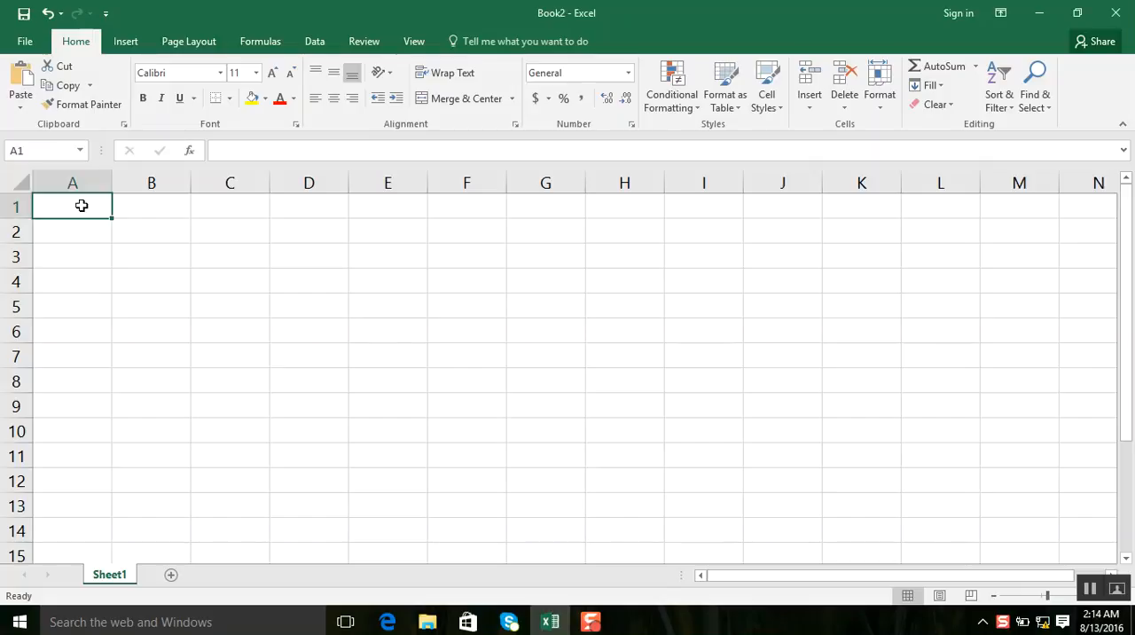
Enter the headers EmpID, name and basic salary in A1 to C1, and widen column C to fit its header.
text(Emp)
text(lo)
key(Tab)
text(name)
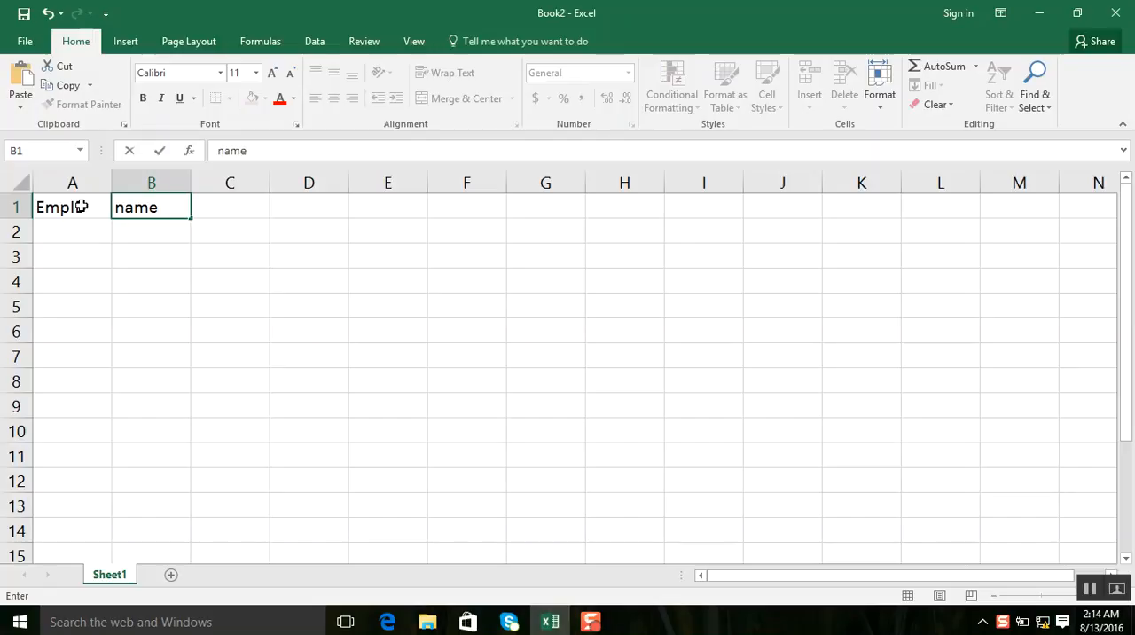
key(Tab)
text(bas)
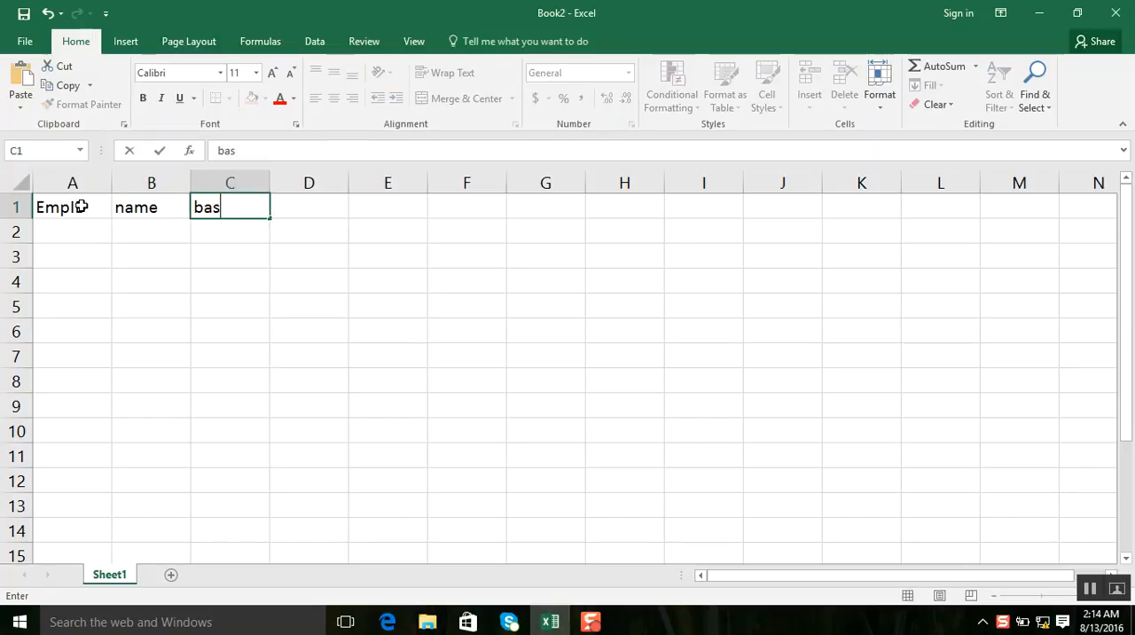
text(ic sale)
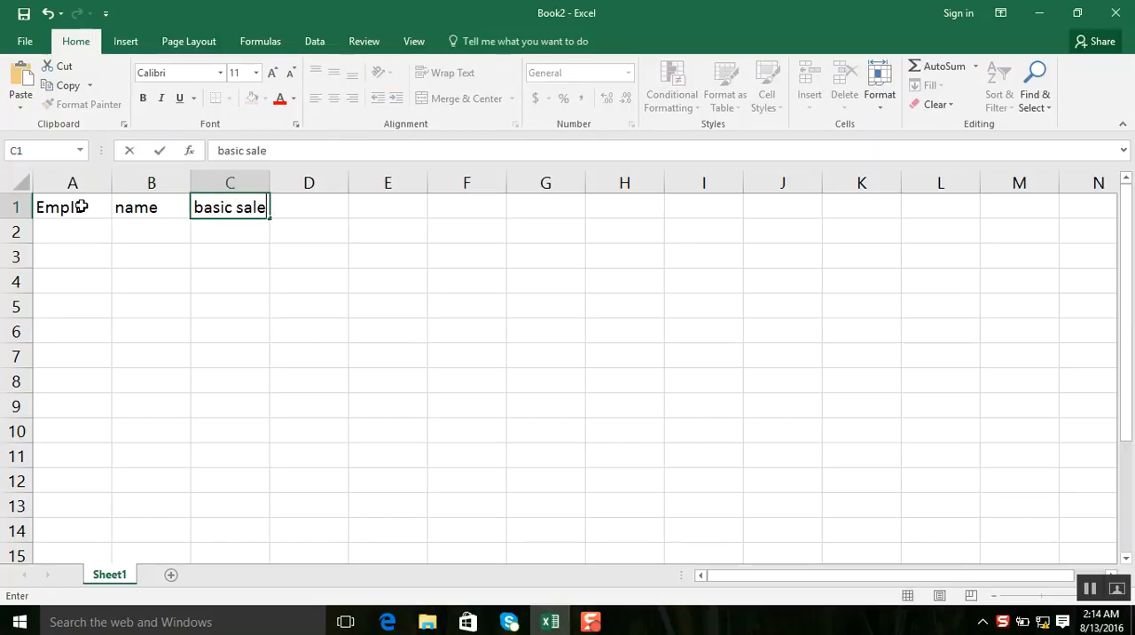
key(BackSpace)
text(ary)
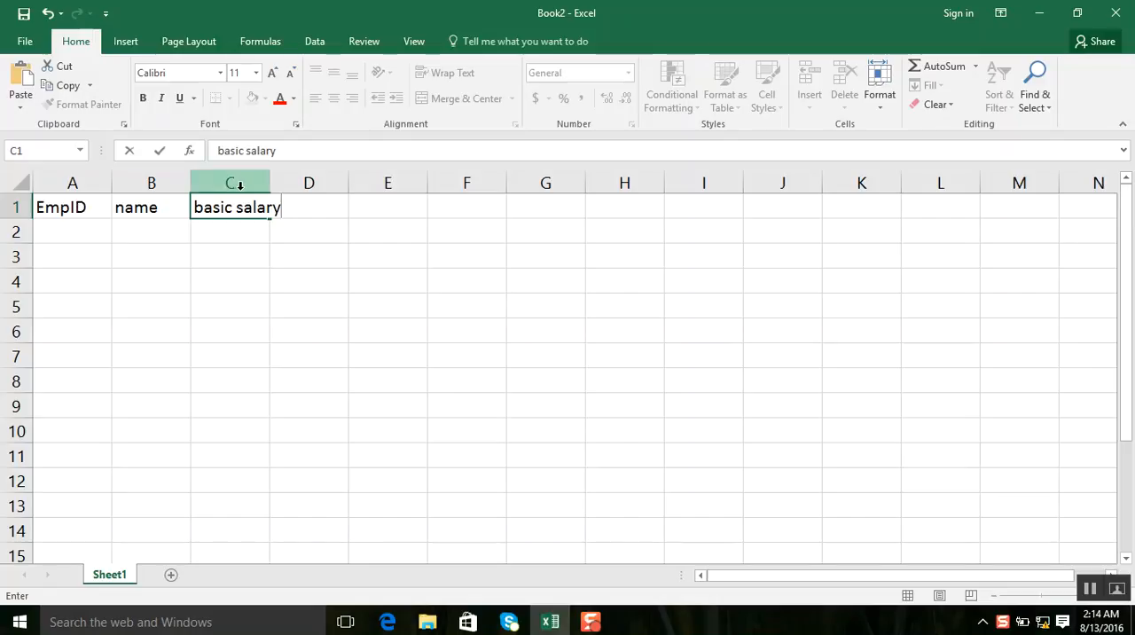
click(270, 185)
drag(269, 186, 289, 185)
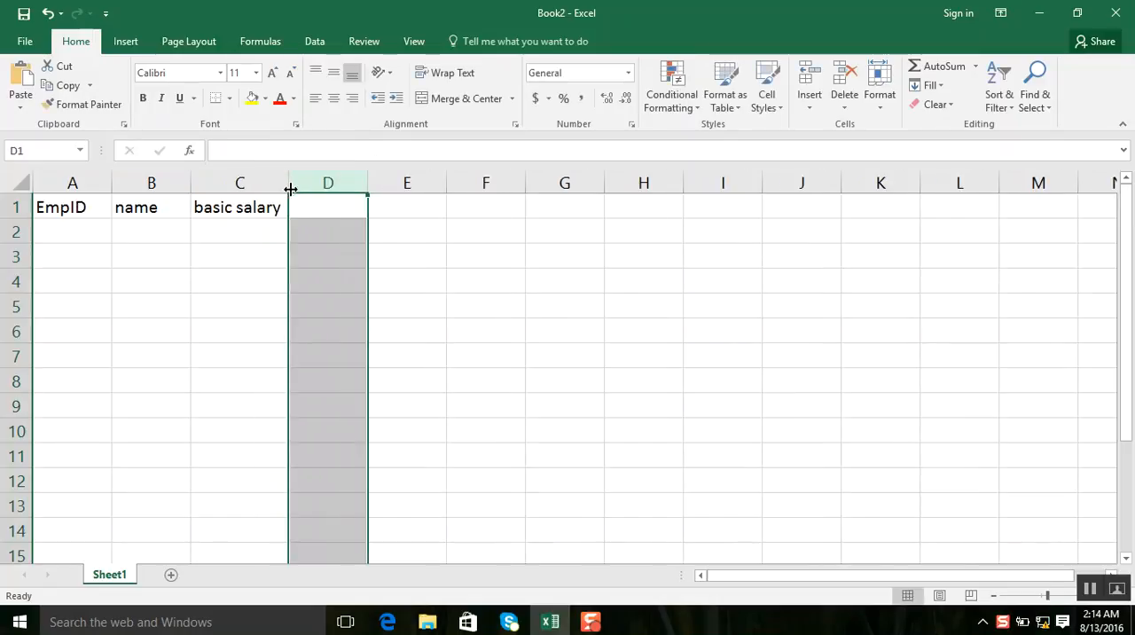
Enter the headers bonus, house rent and medical in D1 to F1, and widen column E to fit its header.
click(317, 205)
text(bonus)
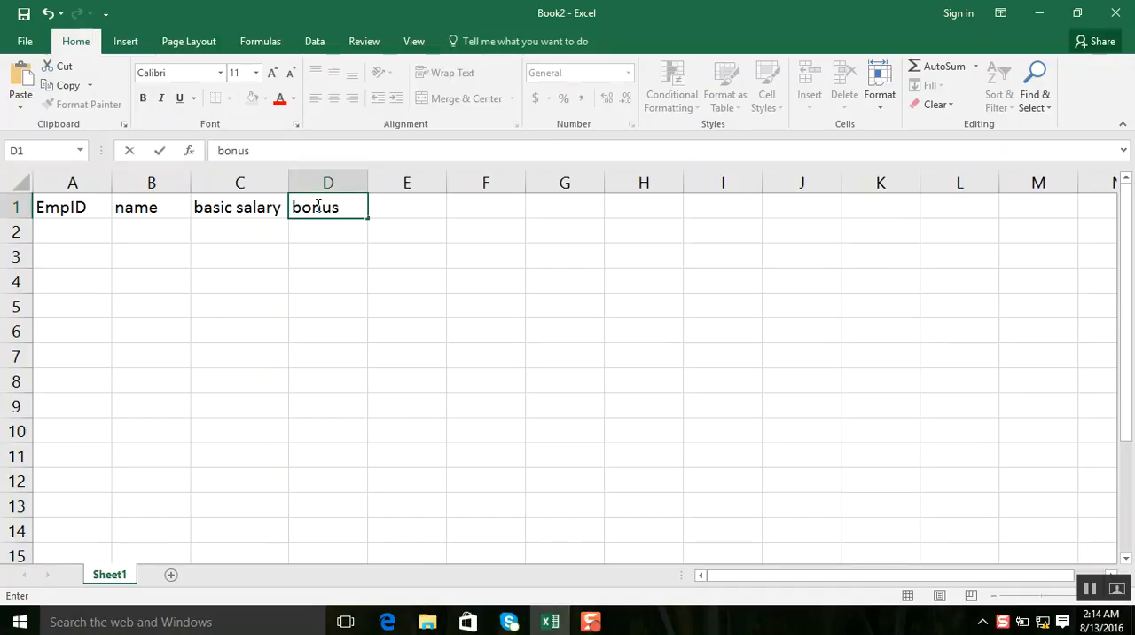
key(Tab)
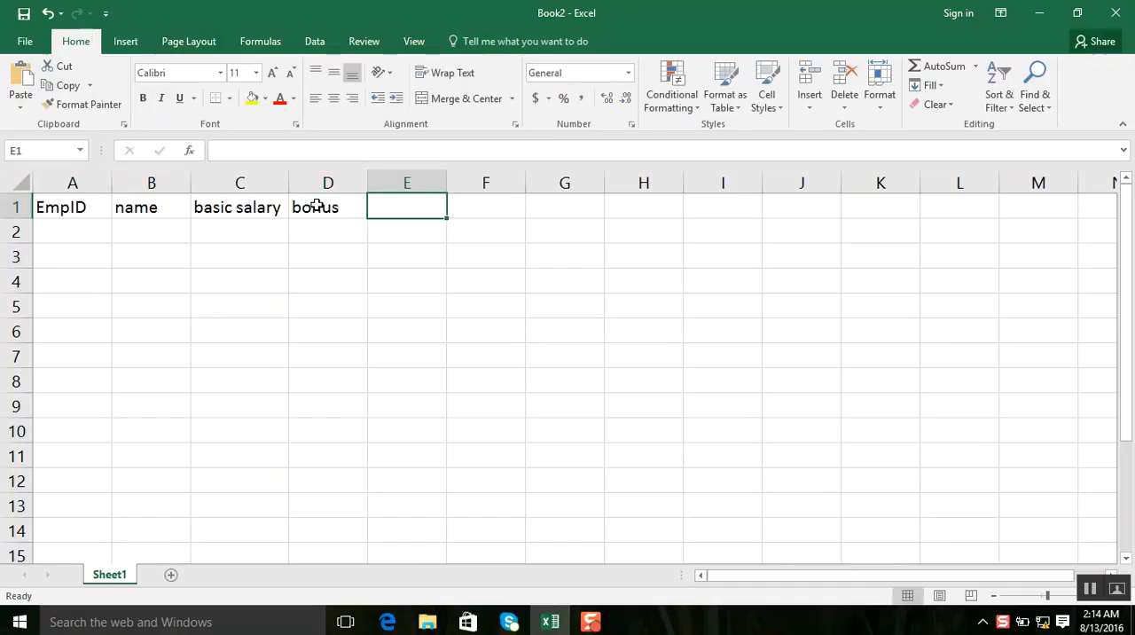
text(hou)
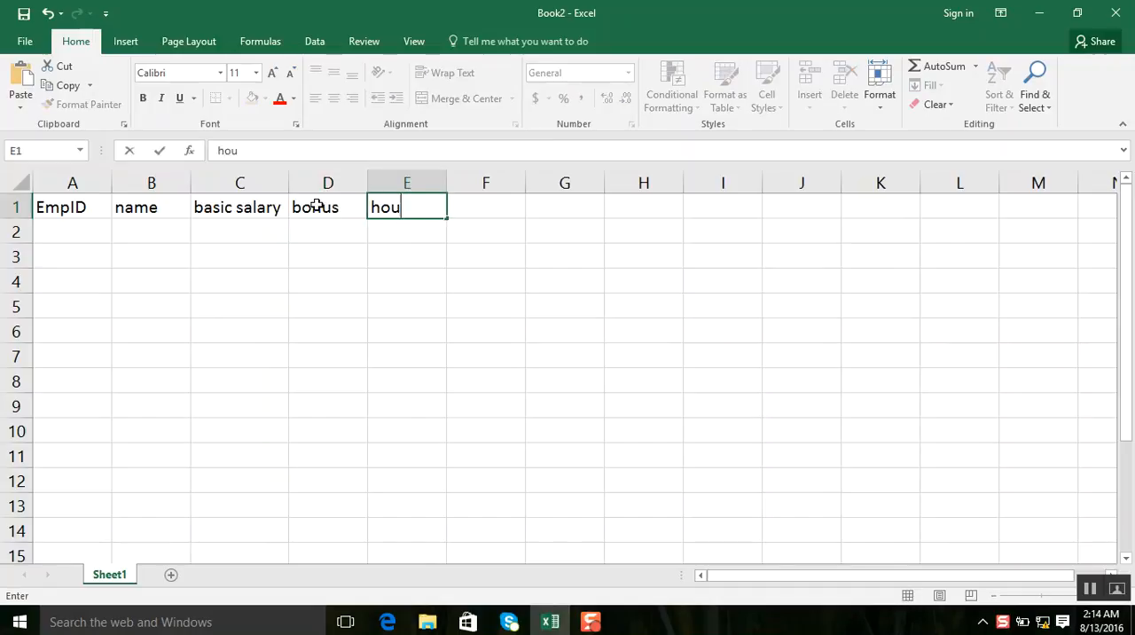
text(se rent)
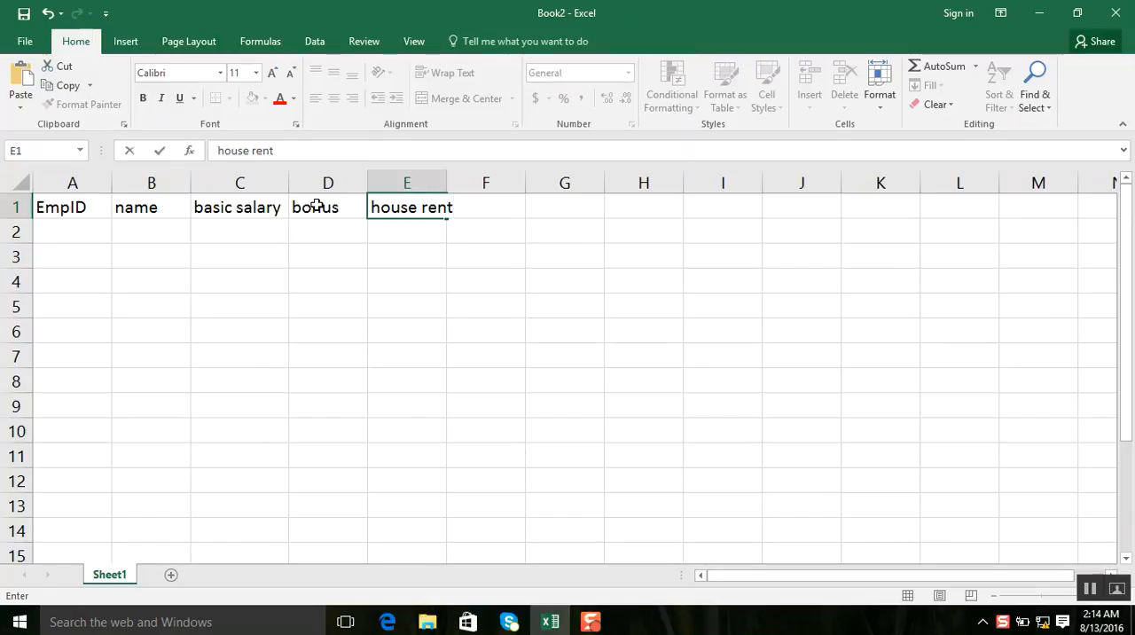
key(Tab)
text(medical)
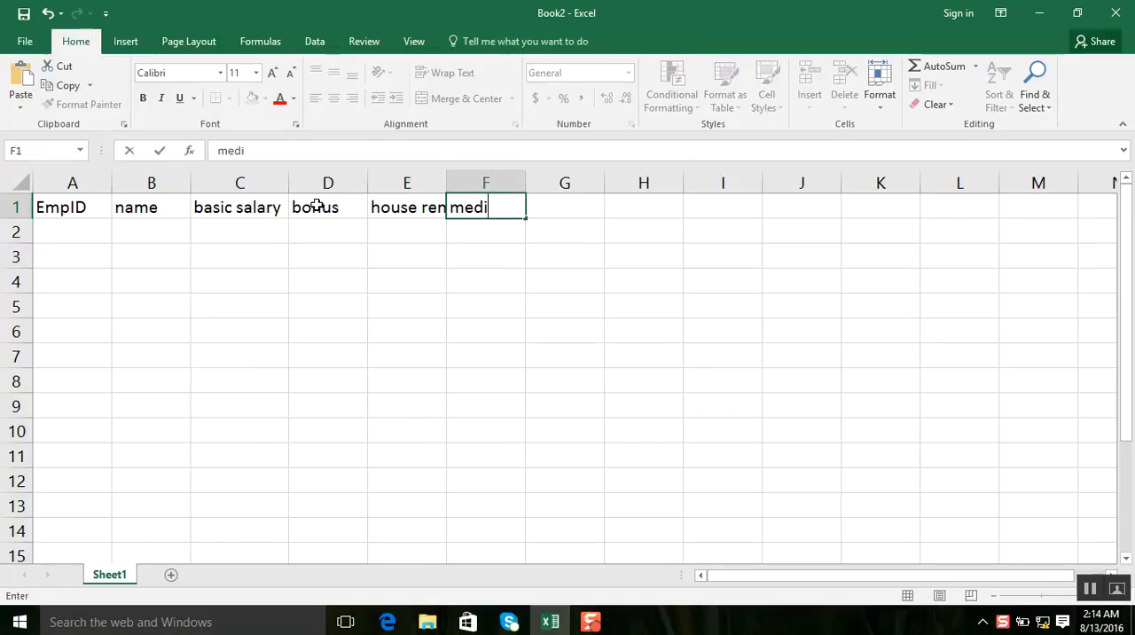
click(548, 211)
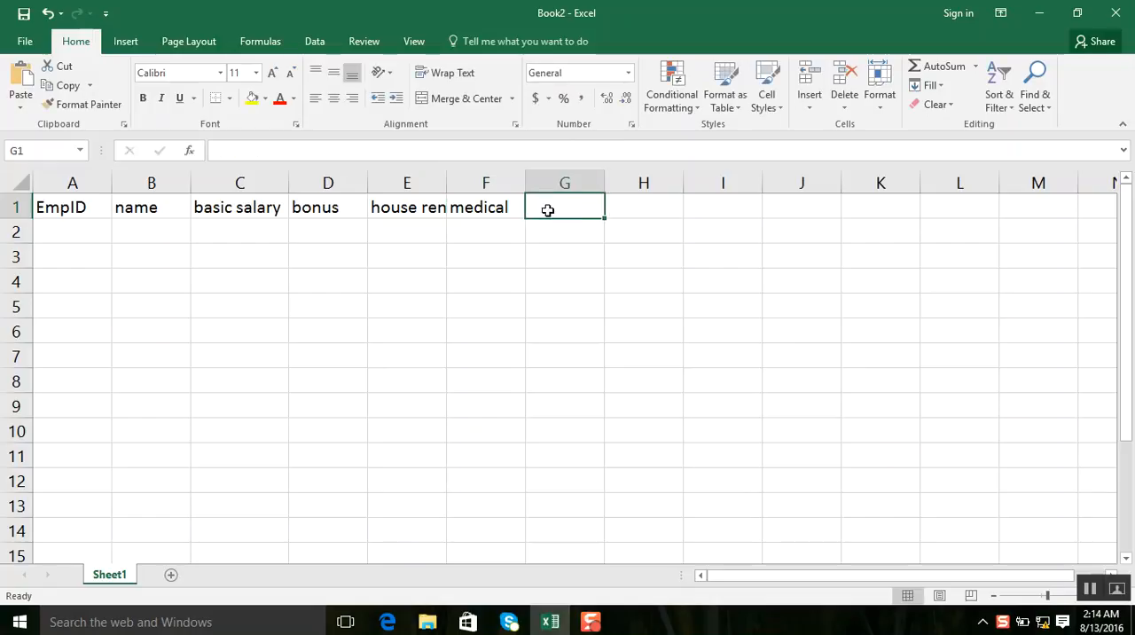
drag(448, 181, 458, 182)
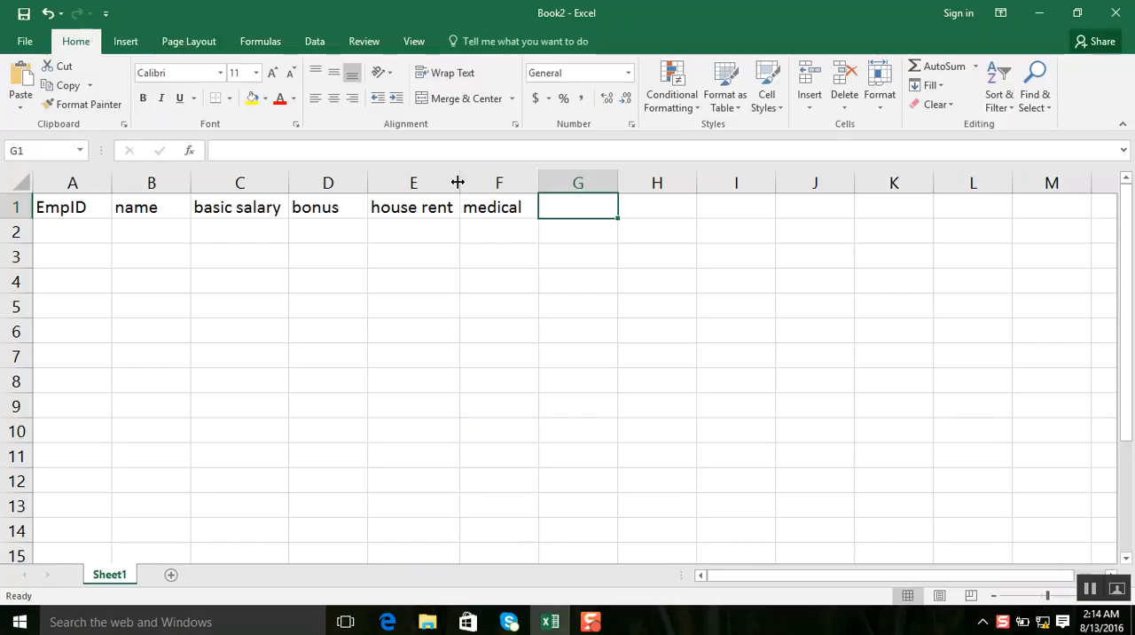
Enter the headers convance, total, tax and take home in cells G1 to J1.
text(c)
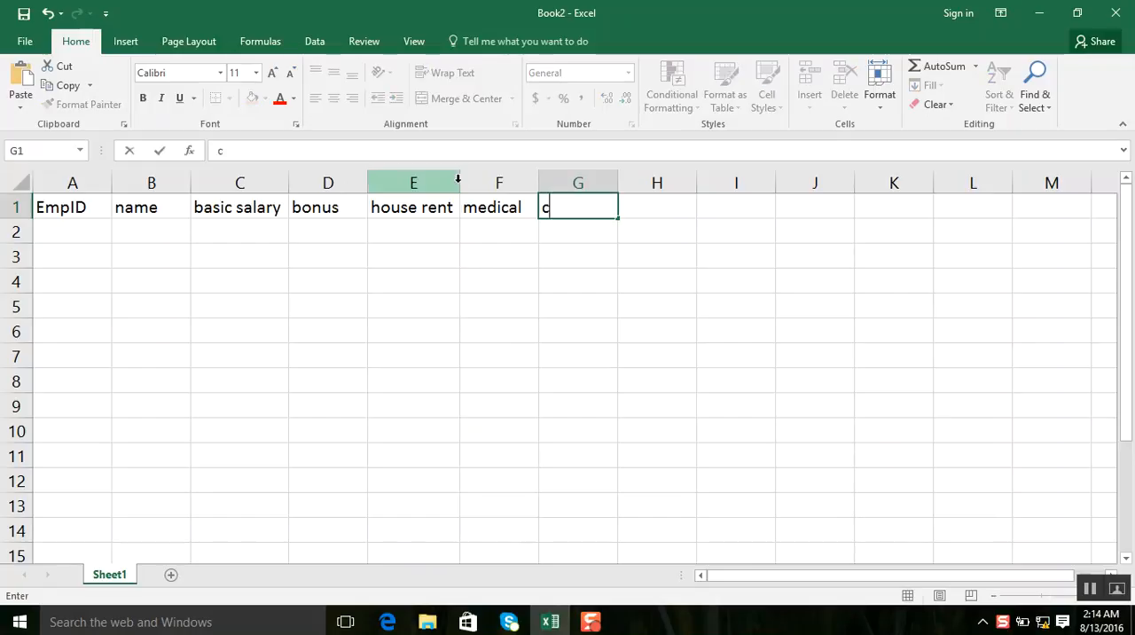
text(onva)
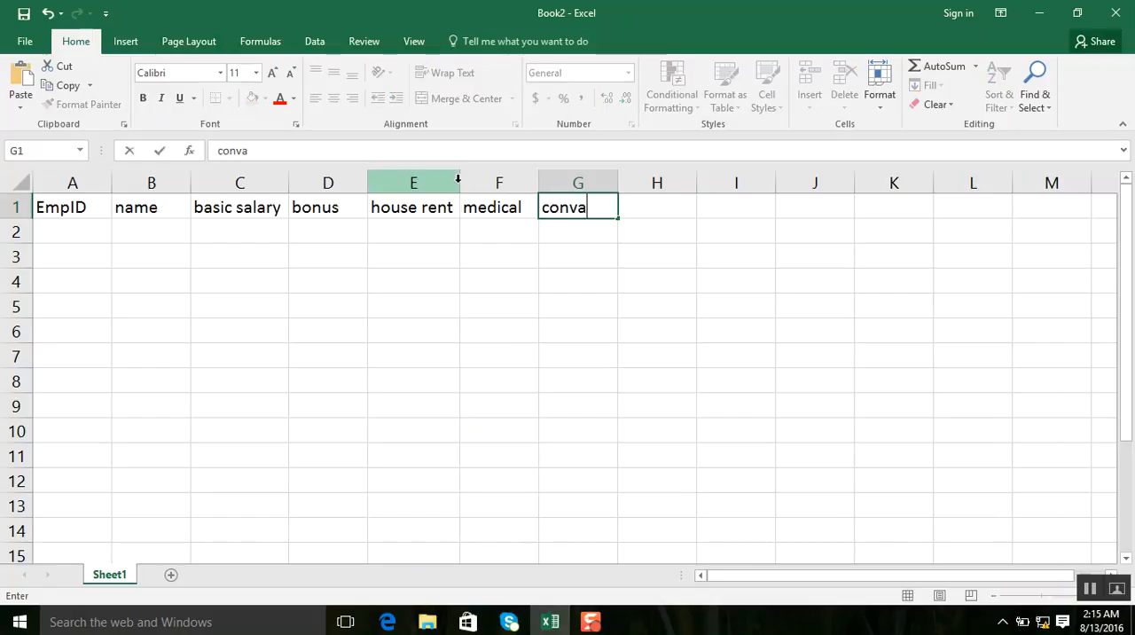
text(nce)
key(Tab)
text(to)
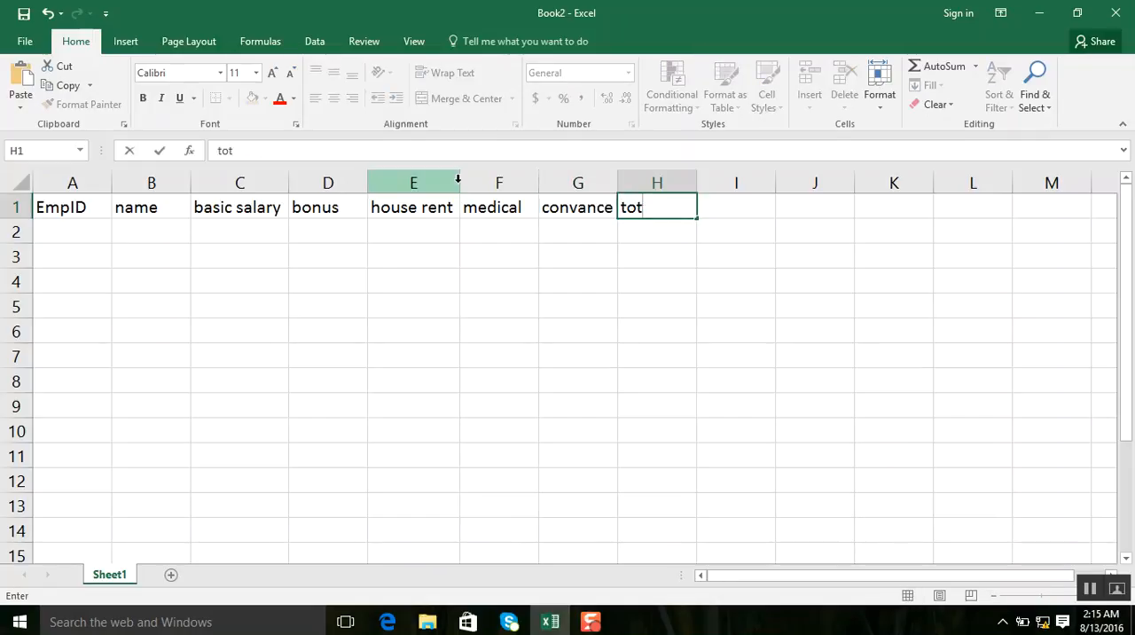
key(Tab)
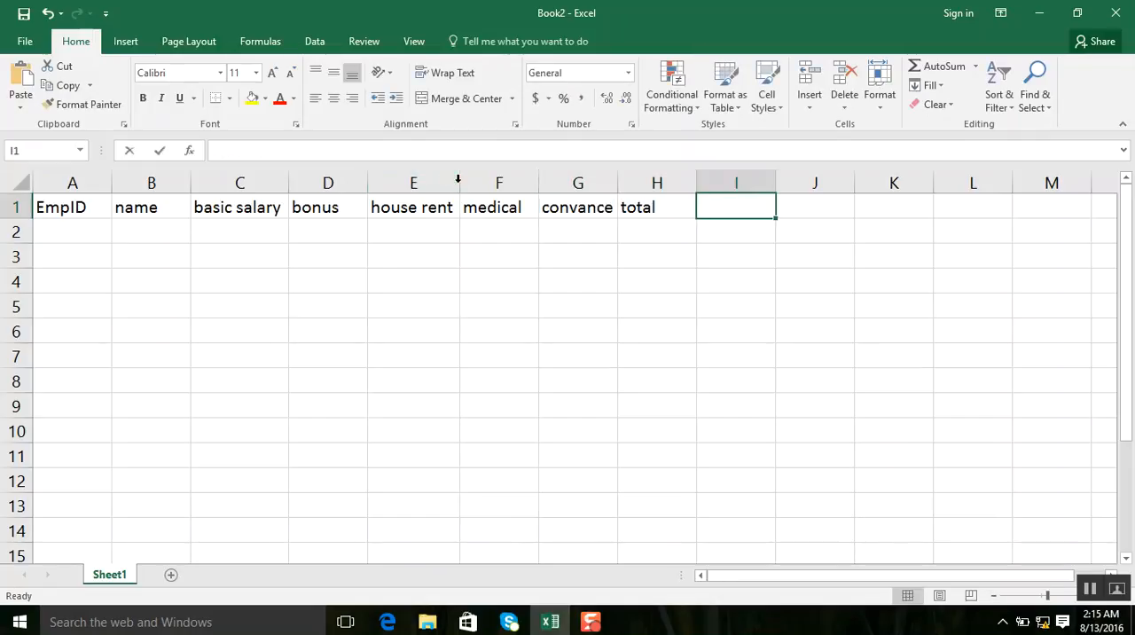
text(tax)
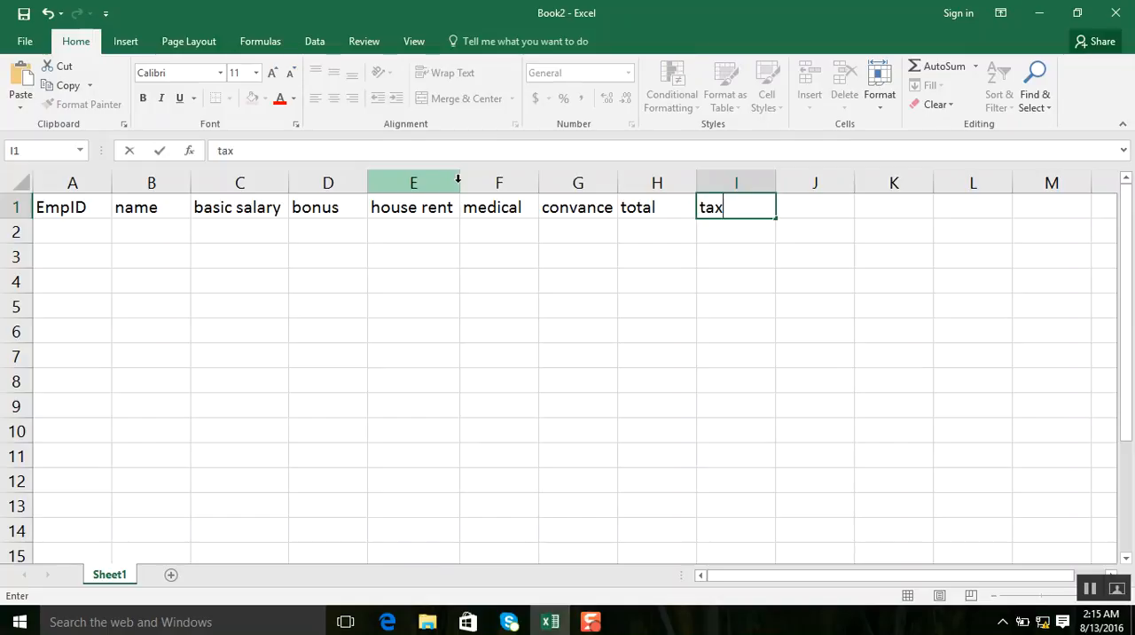
key(Tab)
text(take)
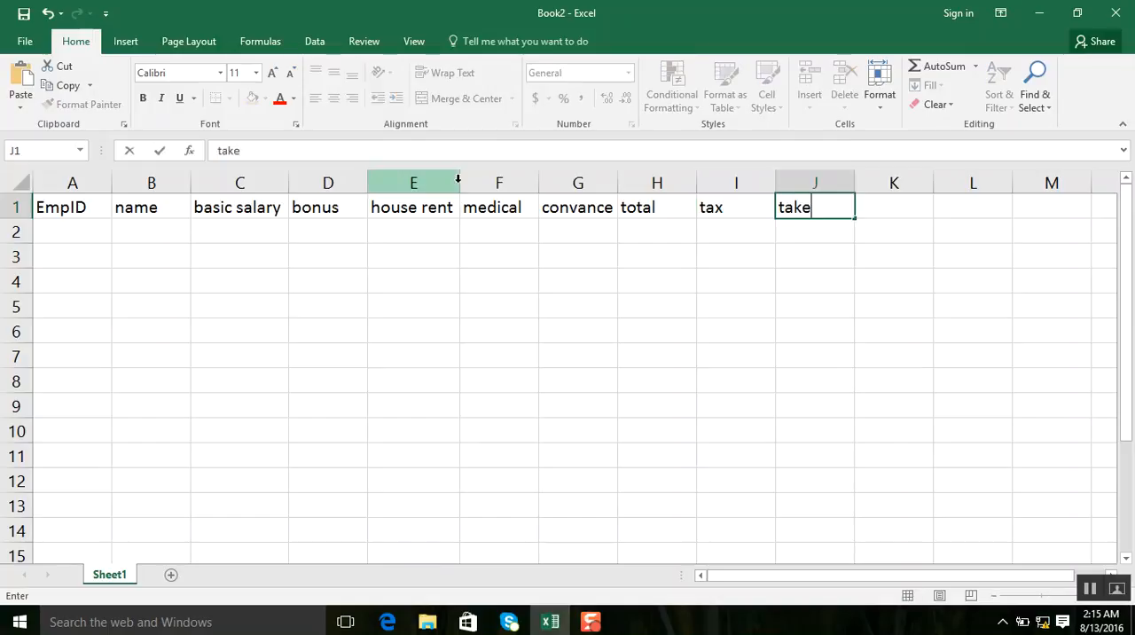
text( home)
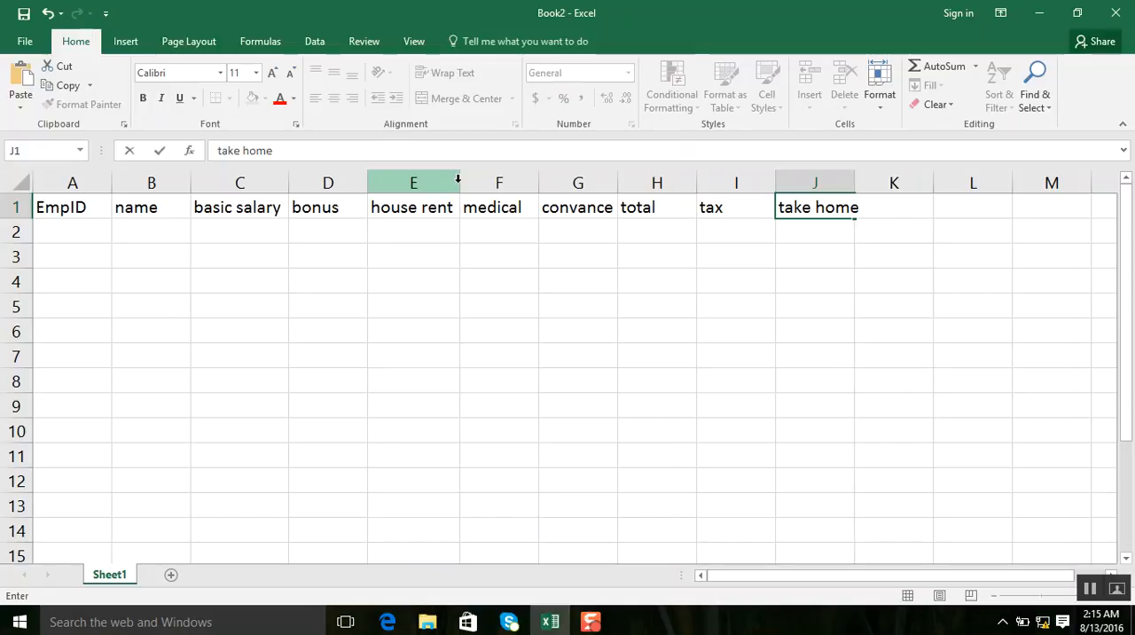
key(Return)
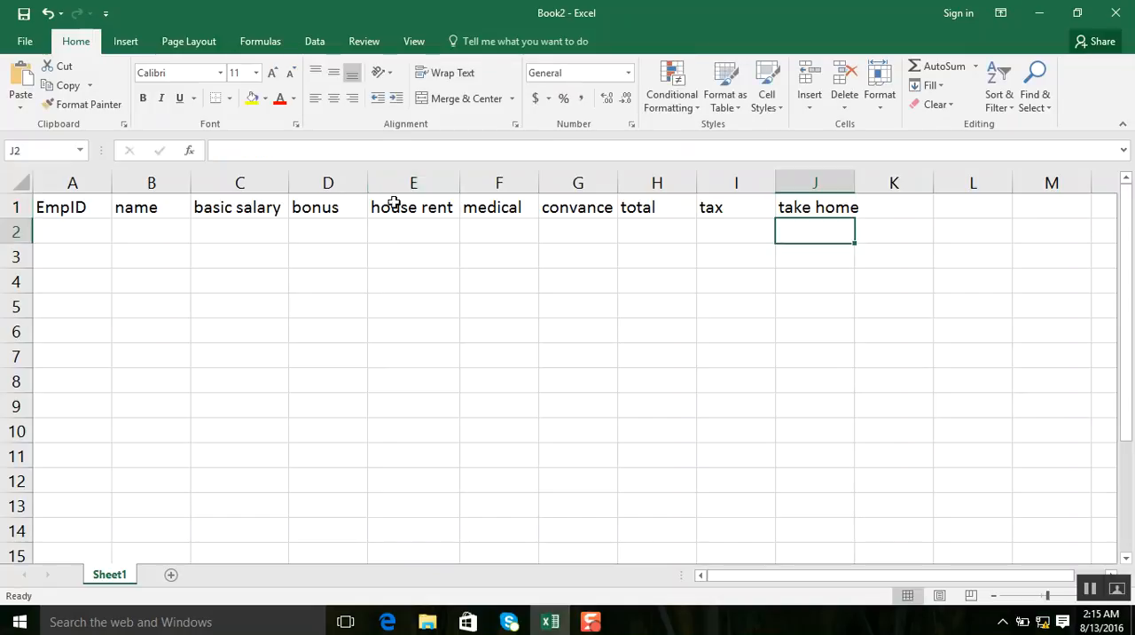
Extend the bonus header in D1 to read "bonus 5%".
double_click(329, 203)
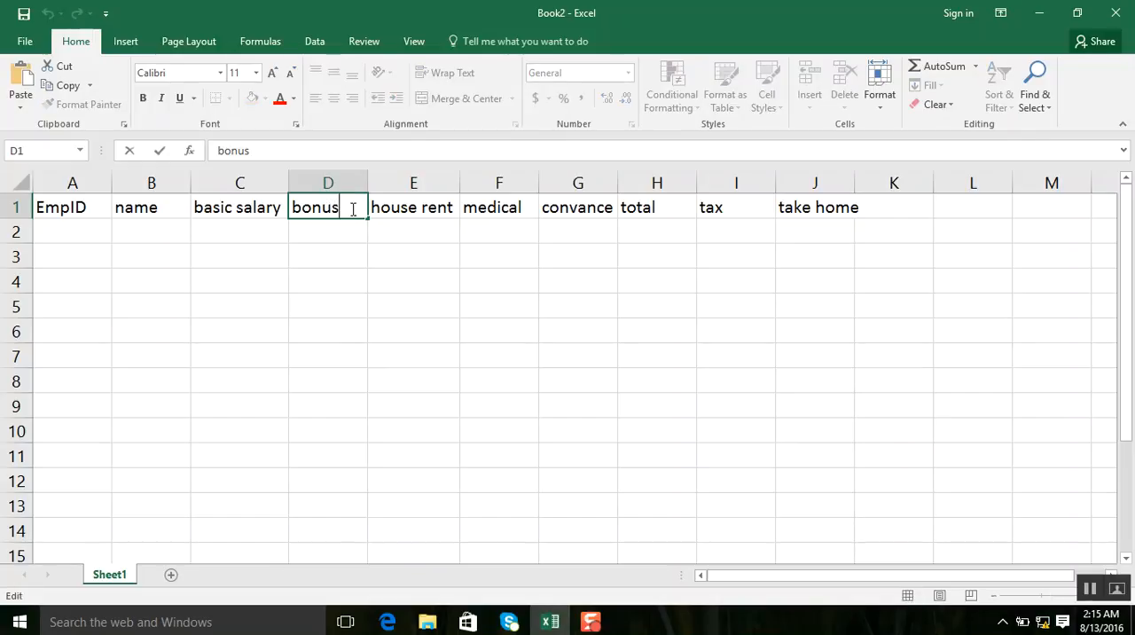
text(5%)
click(432, 202)
Widen column E and extend its header in E1 to read "house rent 6%".
double_click(456, 208)
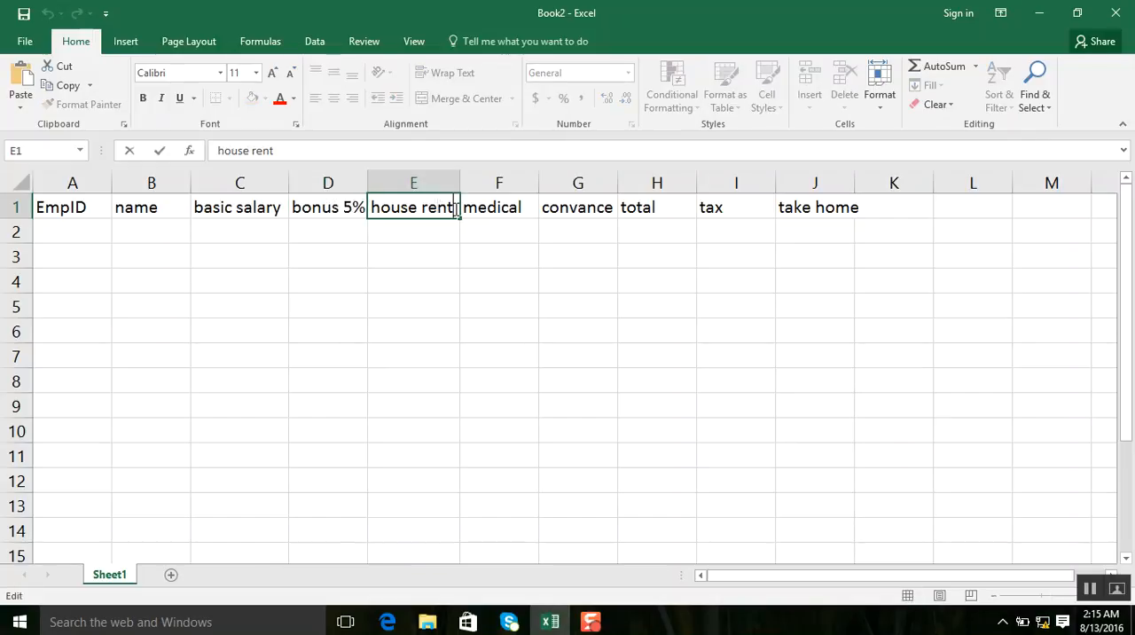
click(455, 188)
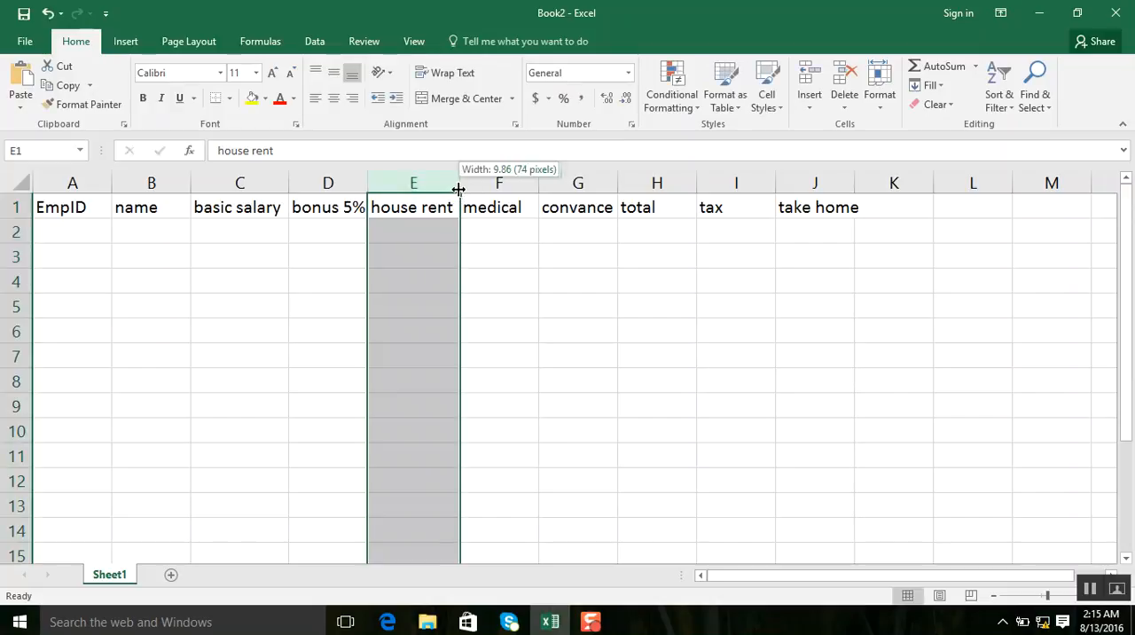
drag(459, 189, 483, 188)
double_click(476, 202)
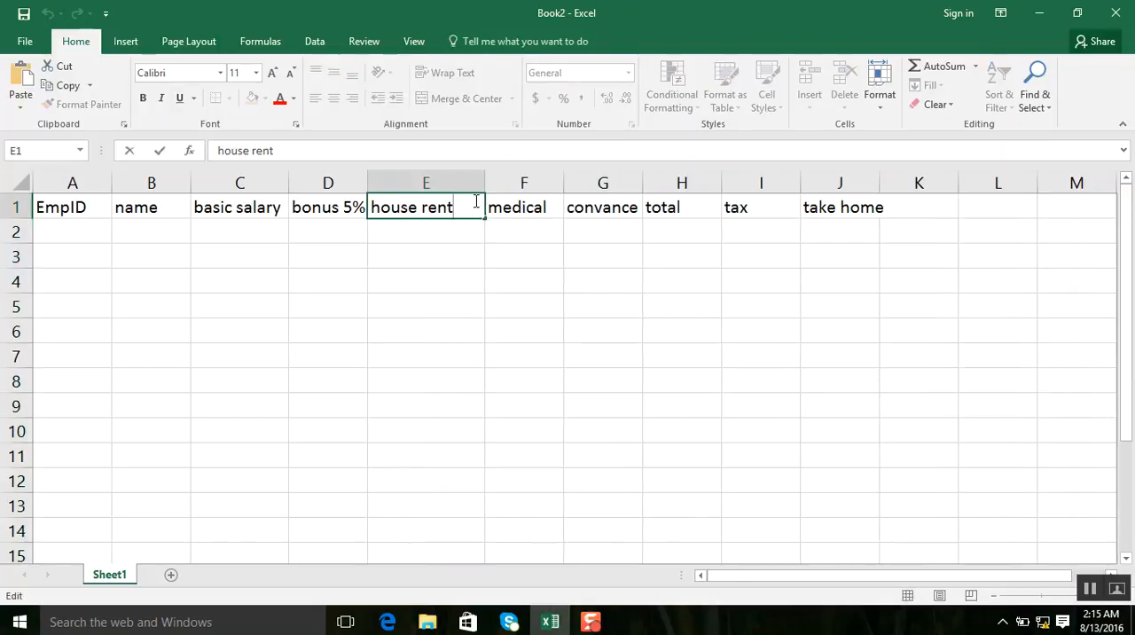
text(6%)
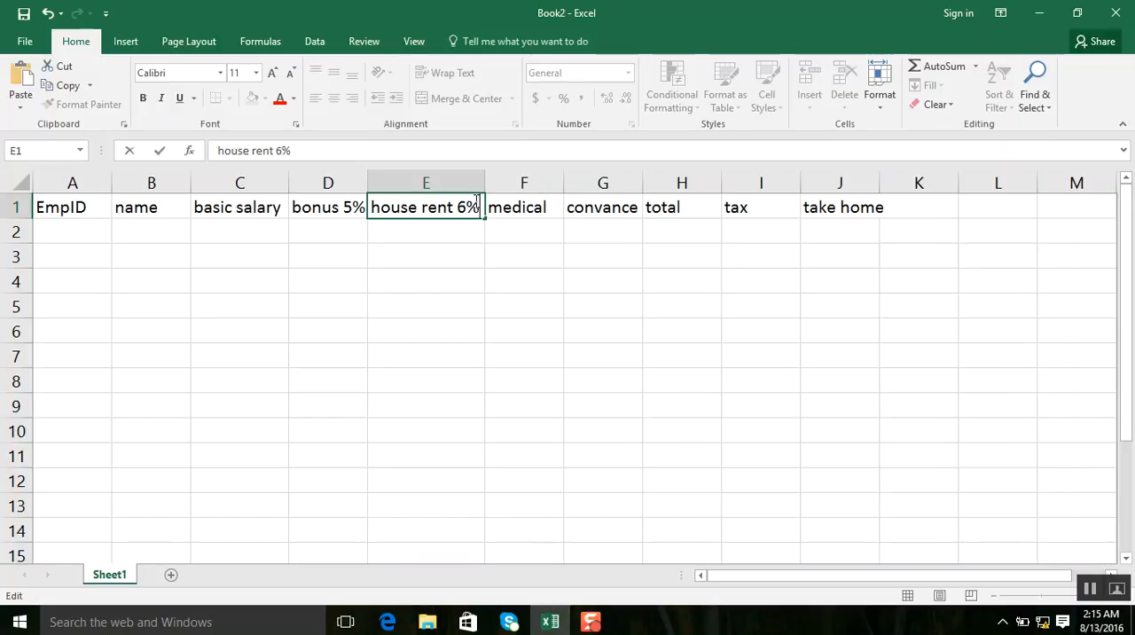
Extend the medical header in F1 to read "medical 7%".
click(537, 210)
double_click(544, 208)
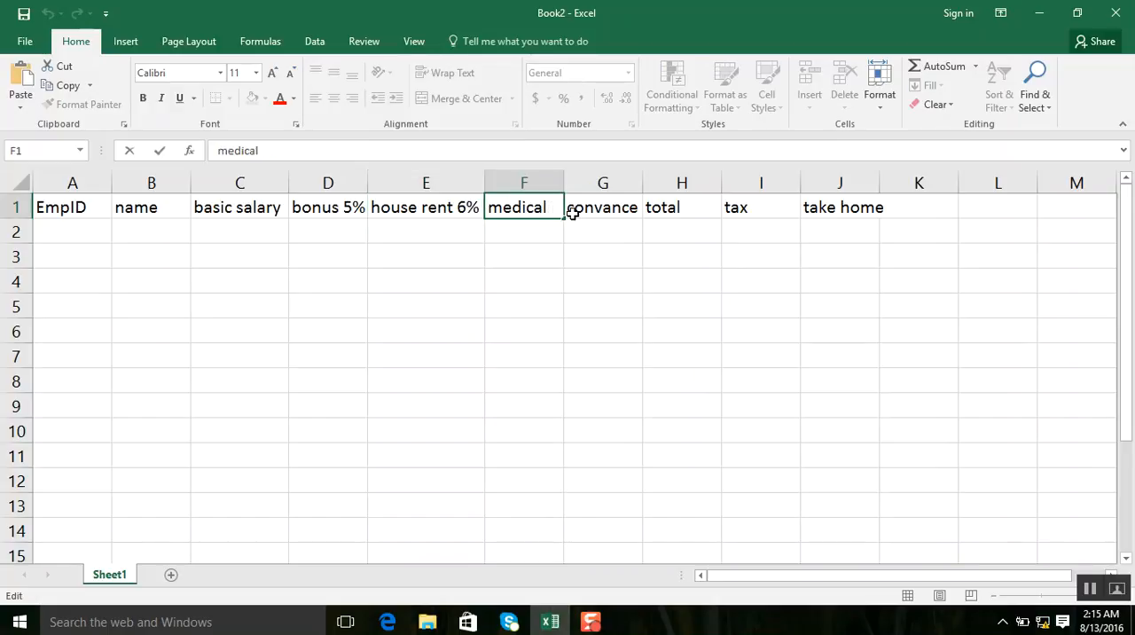
text(7%)
key(BackSpace)
text(%)
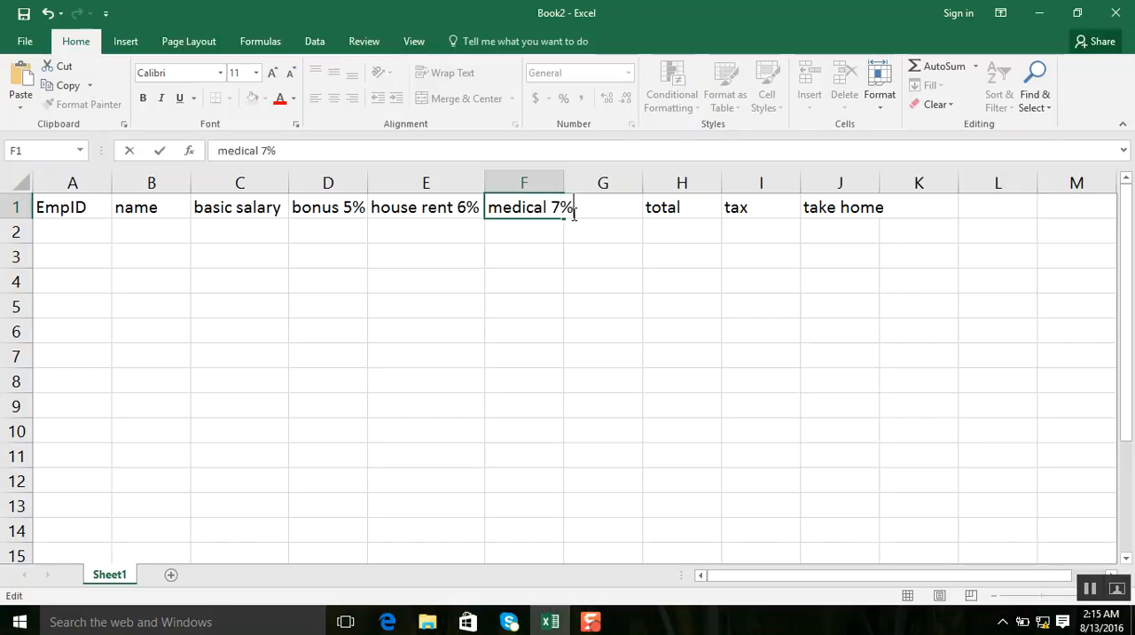
key(Tab)
text(convance)
click(587, 256)
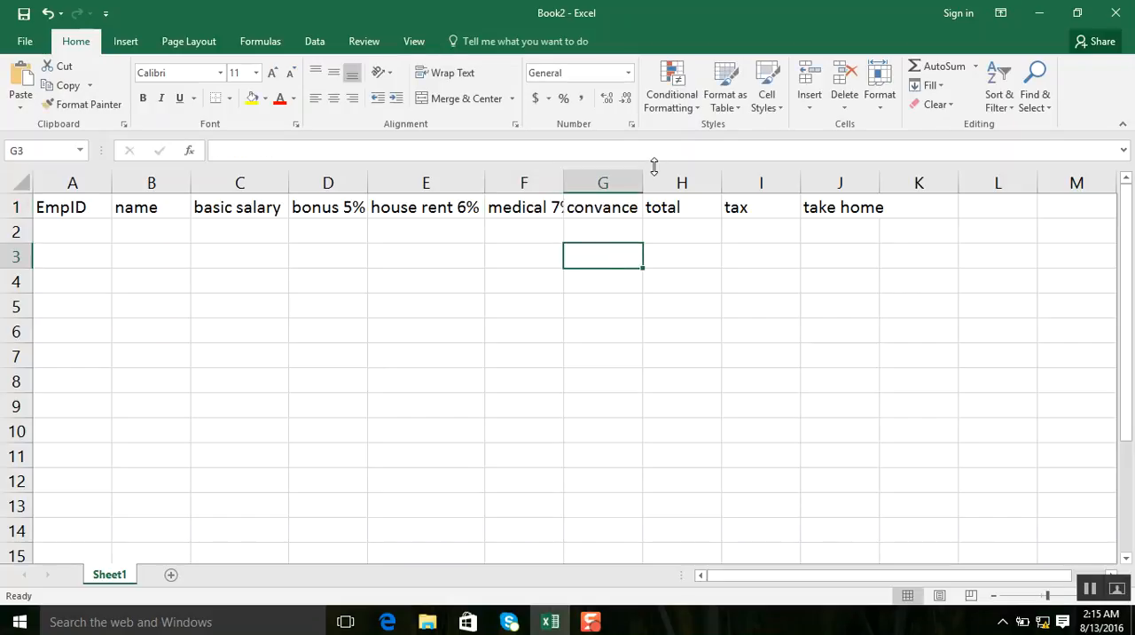
Widen column G and extend its header in G1 to read "convance 5%".
drag(644, 183, 670, 183)
double_click(648, 203)
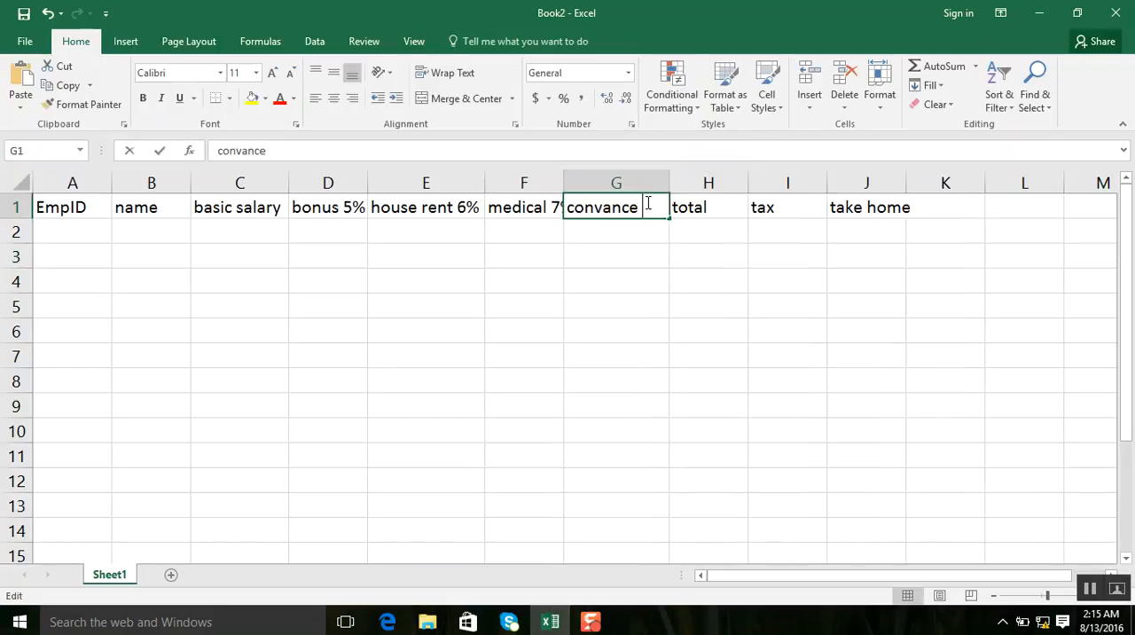
text(5%)
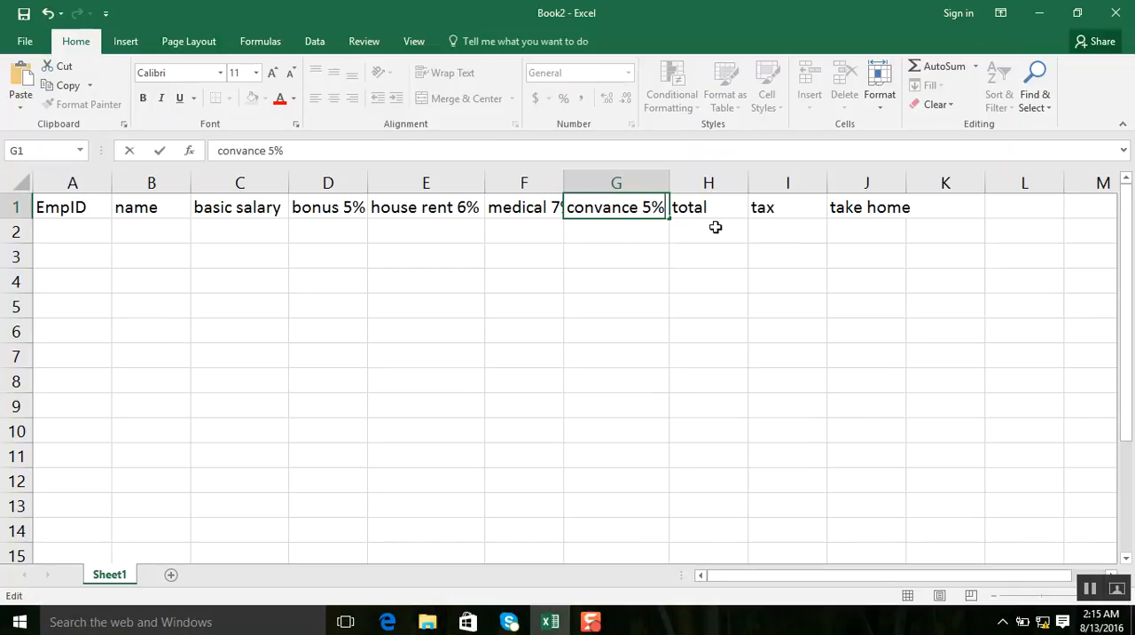
Fill the EmpID column with the numbers 1 to 5 in cells A2 to A6.
click(69, 228)
text(1)
key(Return)
text(2)
key(Return)
text(3)
key(Return)
text(4)
key(Return)
text(5)
key(Return)
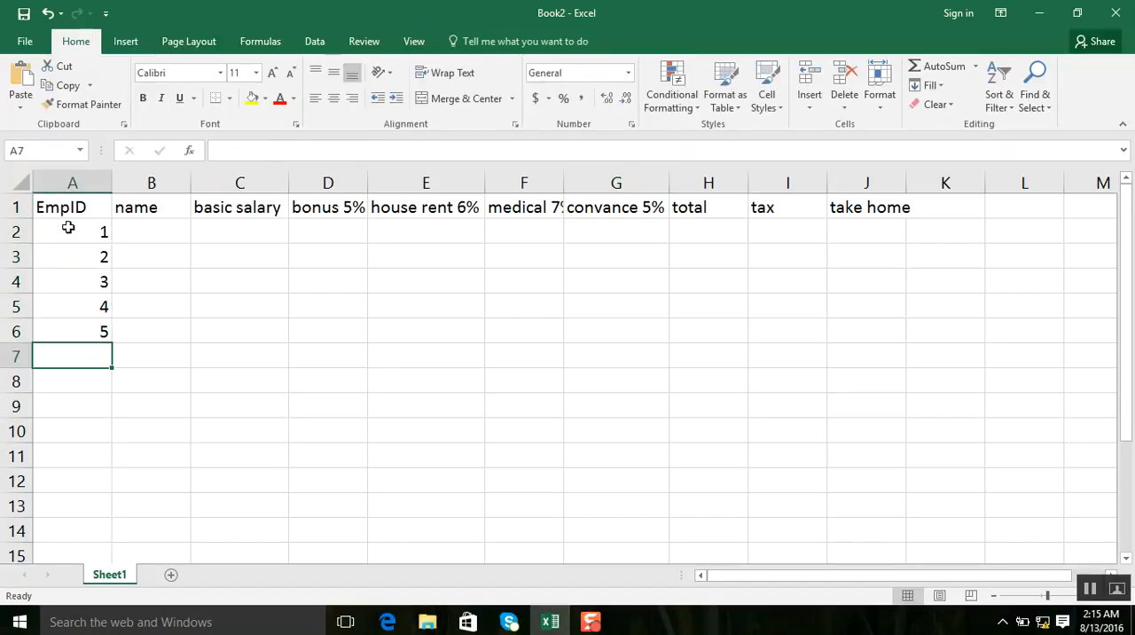
Fill the name column with the five employees' first names in cells B2 to B6.
key(Right)
key(Up)
key(Up)
key(Up)
key(Up)
key(Up)
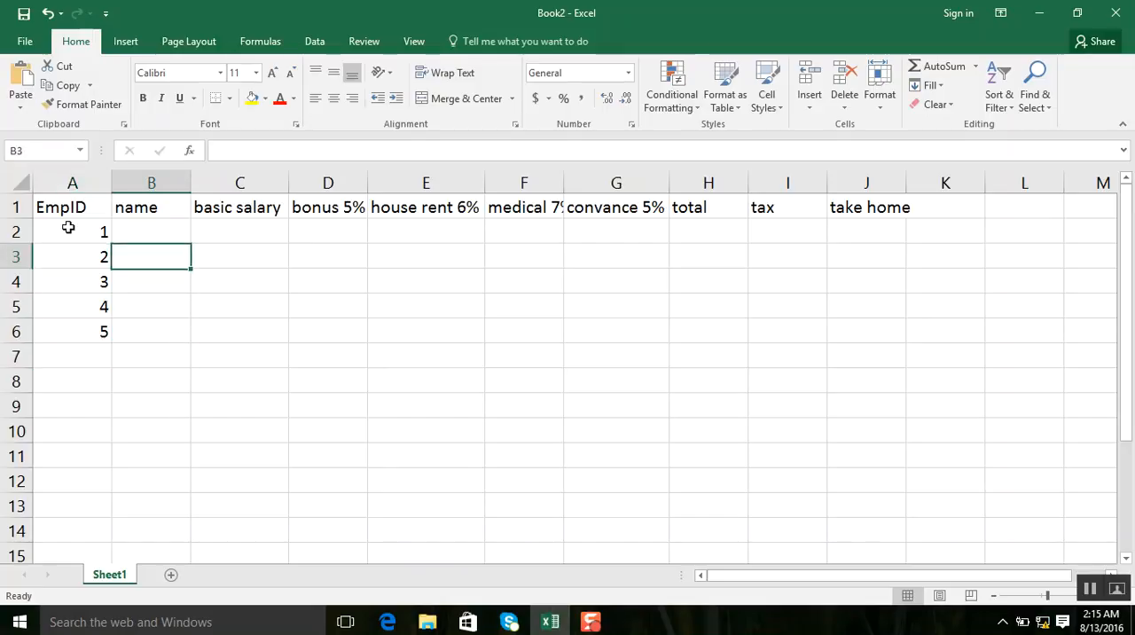
text(tahir)
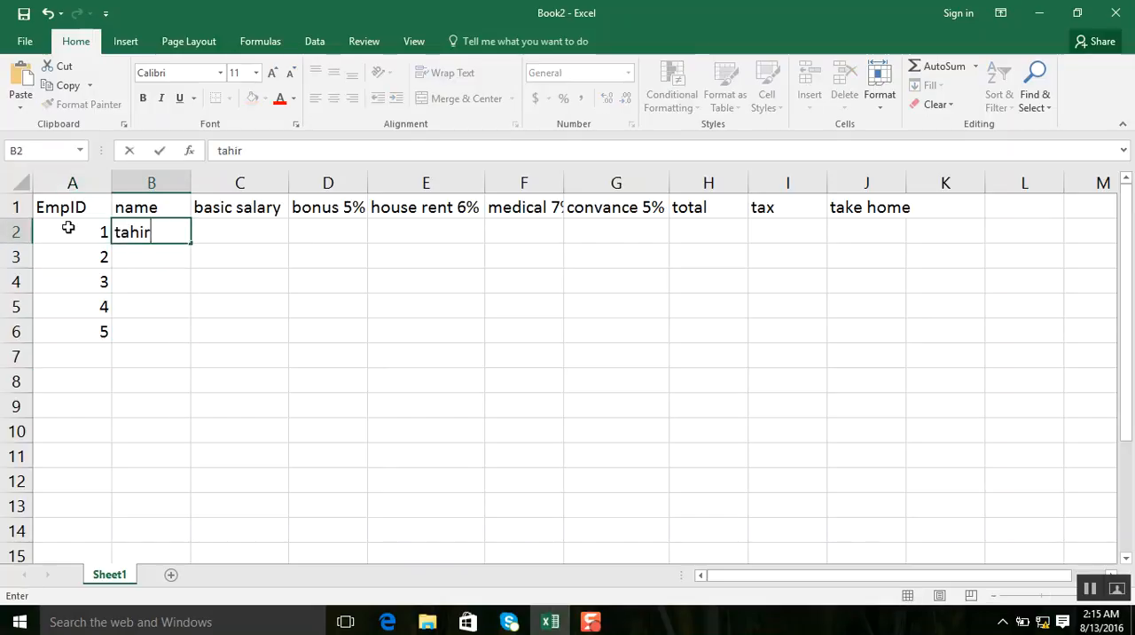
key(Return)
text(kazim)
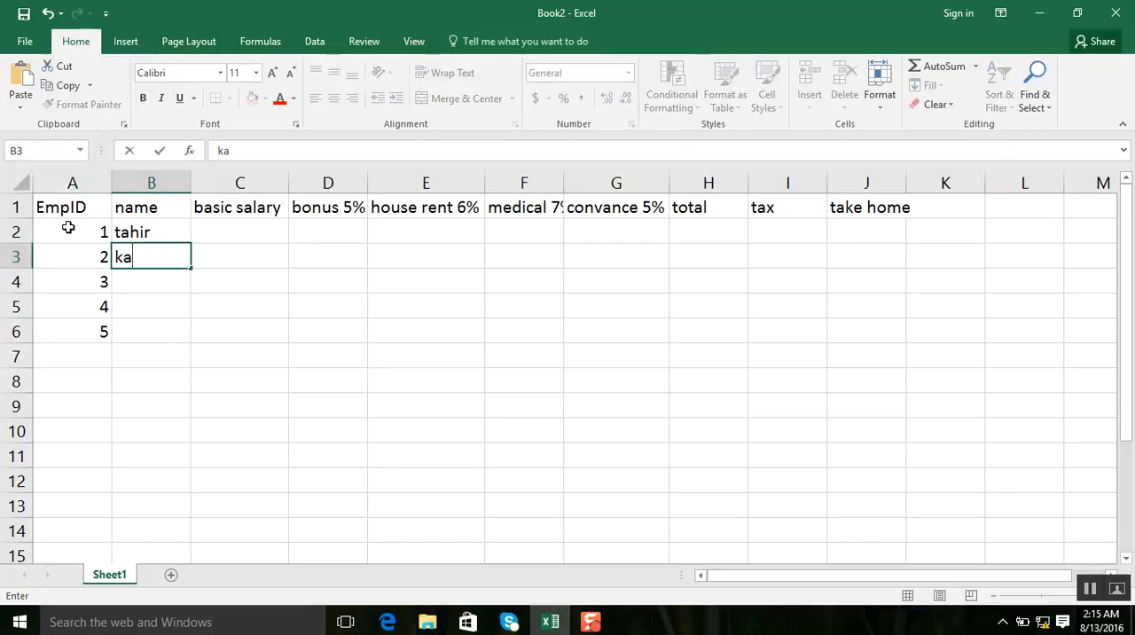
key(Return)
text(anwar)
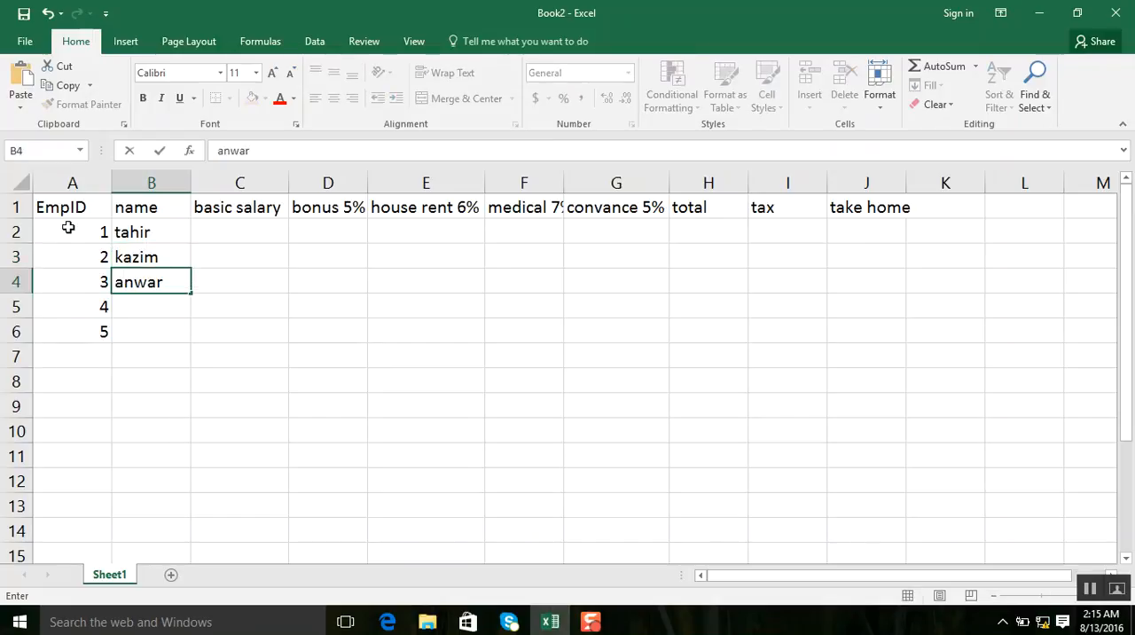
key(Return)
text(junaid)
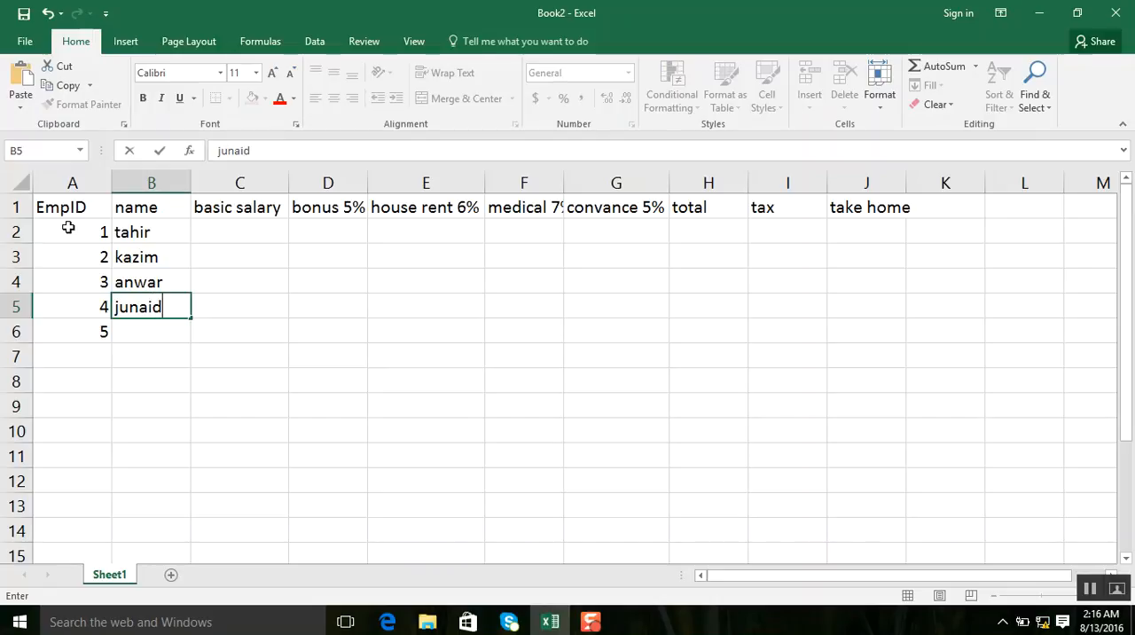
key(Return)
text(hamid)
key(Right)
Fill the basic salary column with 10000, 12000, 14000, 16000 and 25000 in cells C2 to C6.
key(Up)
key(Up)
key(Up)
key(Up)
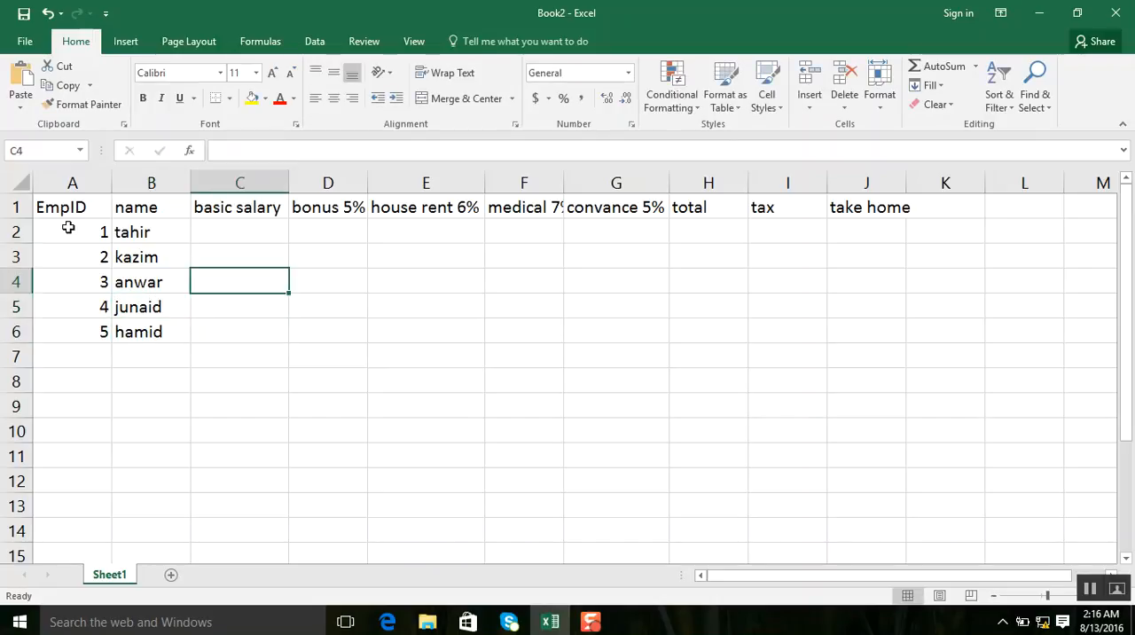
text(10)
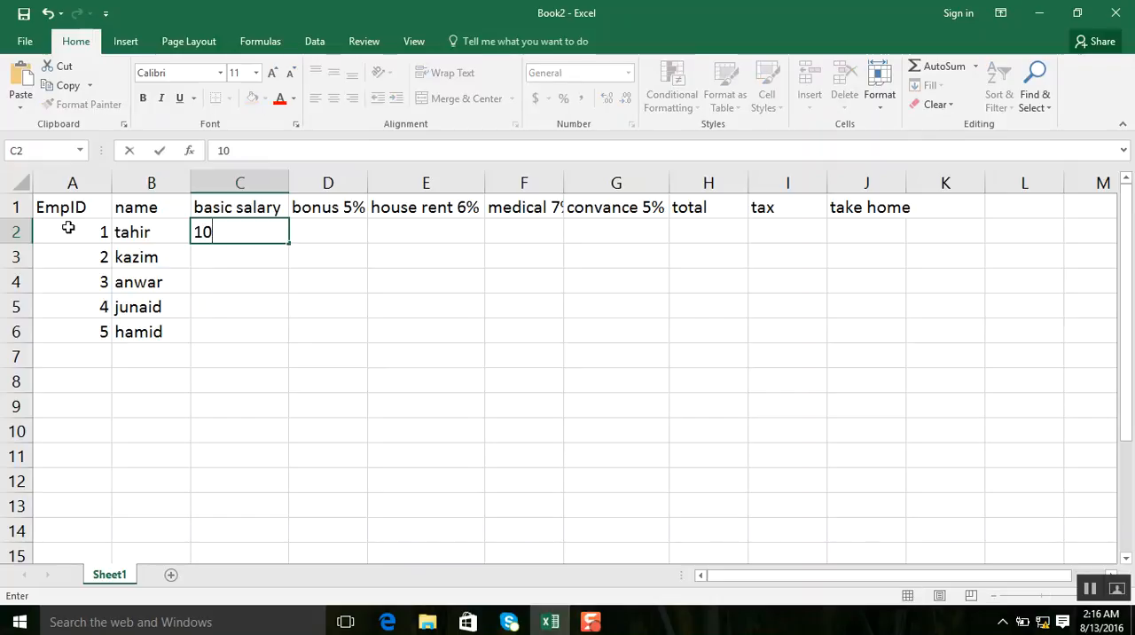
text(000)
key(Return)
text(12000)
key(Return)
text(14000)
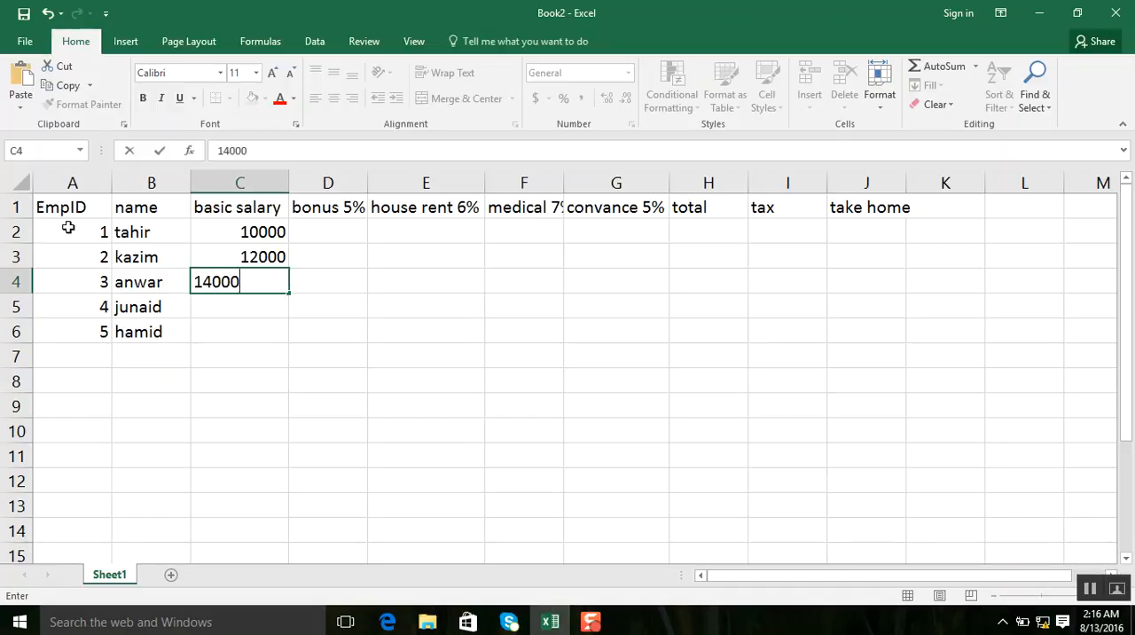
key(Return)
text(16000)
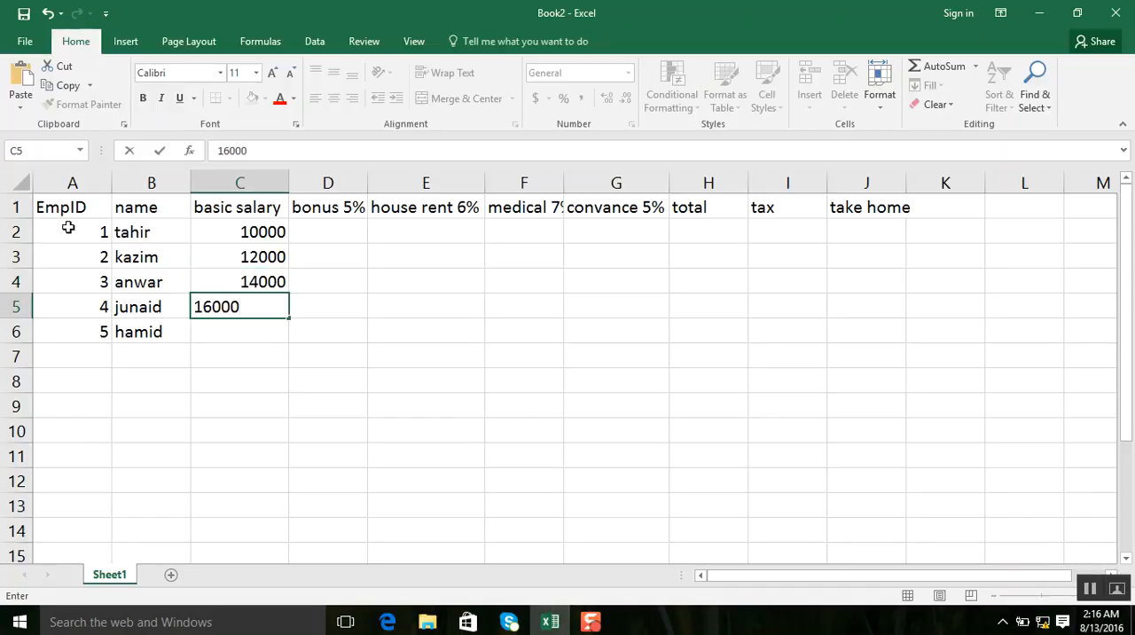
key(Return)
text(25000)
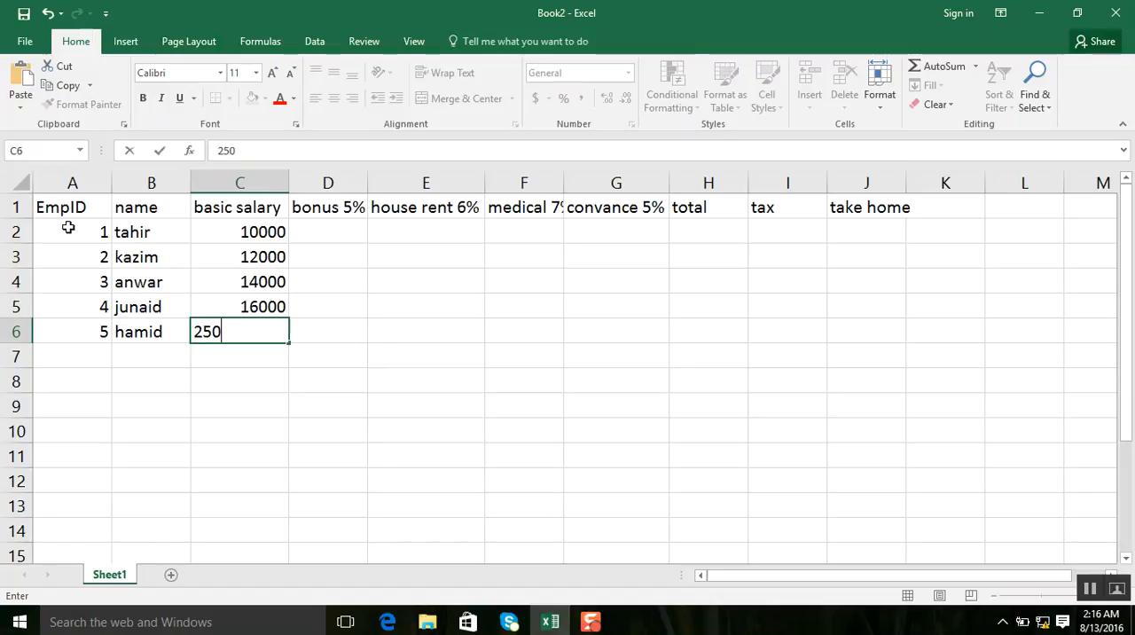
key(Tab)
Calculate the bonus in D2 with the formula =C2*5% and copy it down to D6.
key(Up)
key(Up)
key(Up)
key(Up)
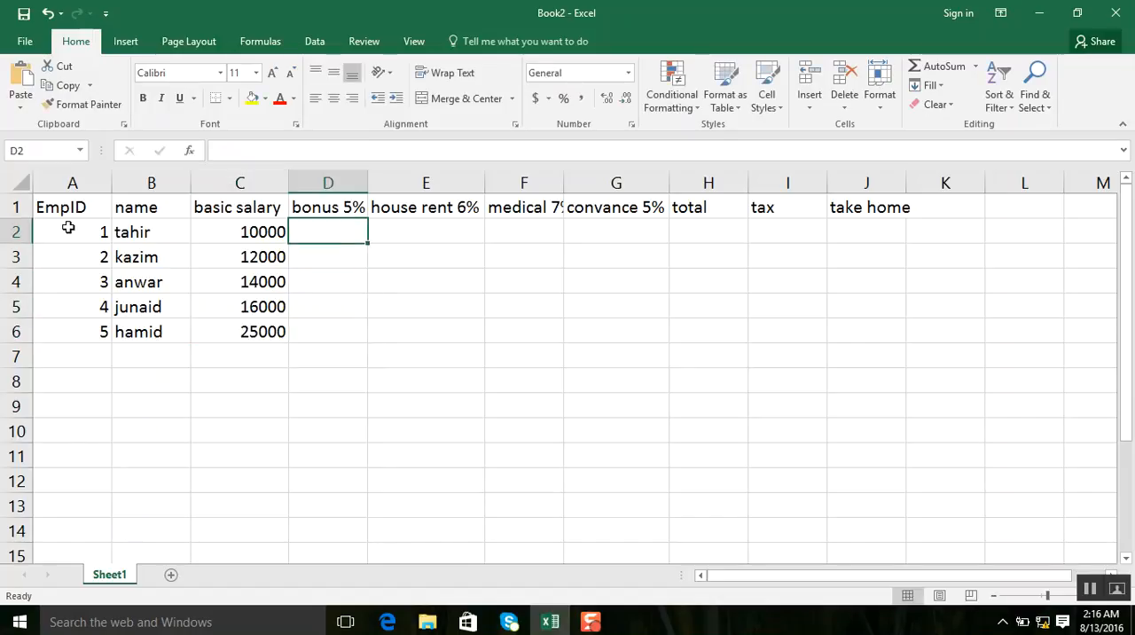
text(=)
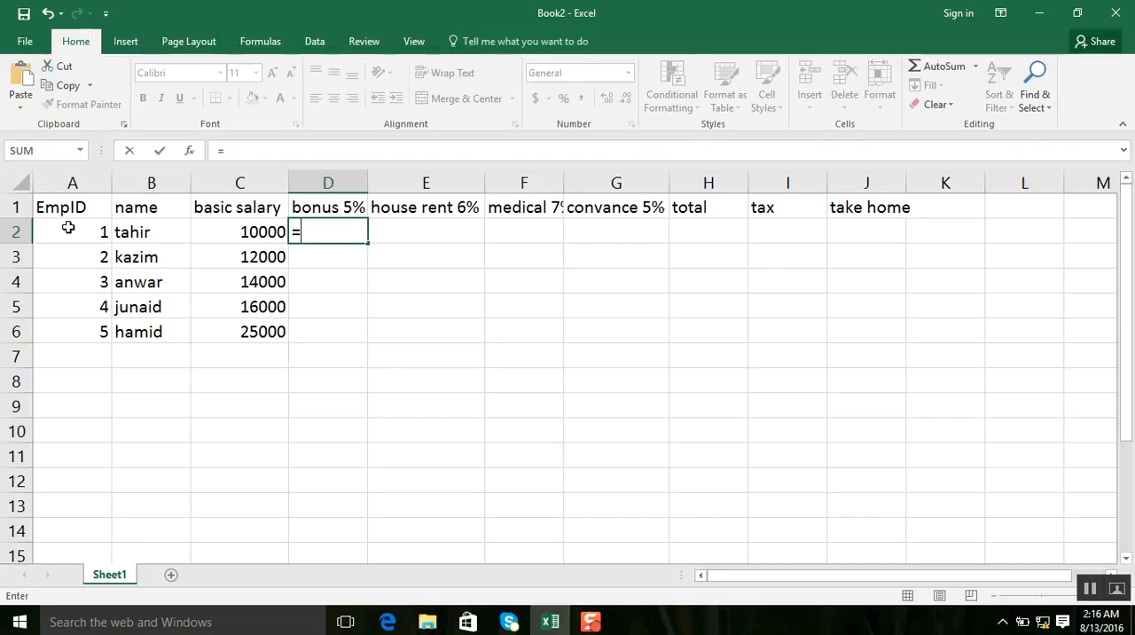
click(235, 235)
text(*)
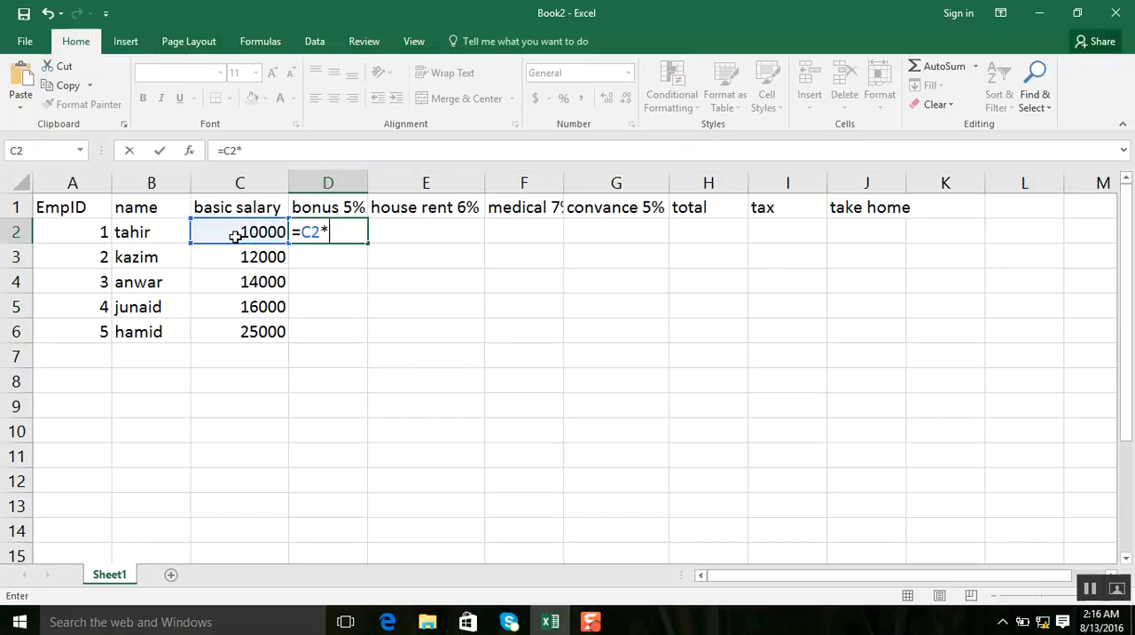
text(5%)
key(Return)
click(321, 232)
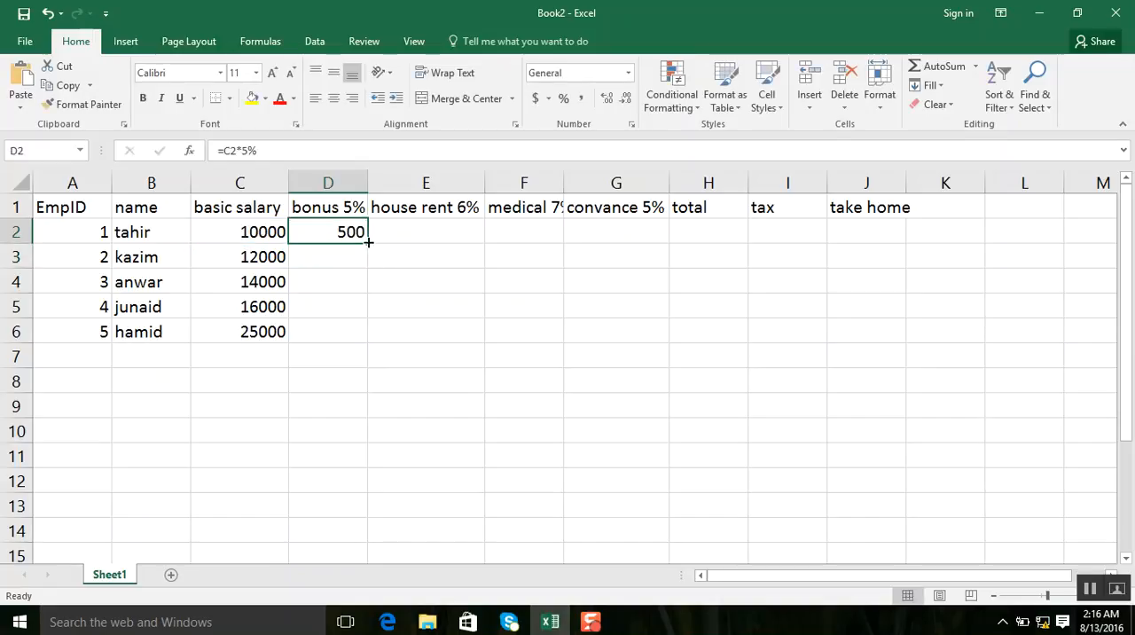
drag(370, 244, 373, 343)
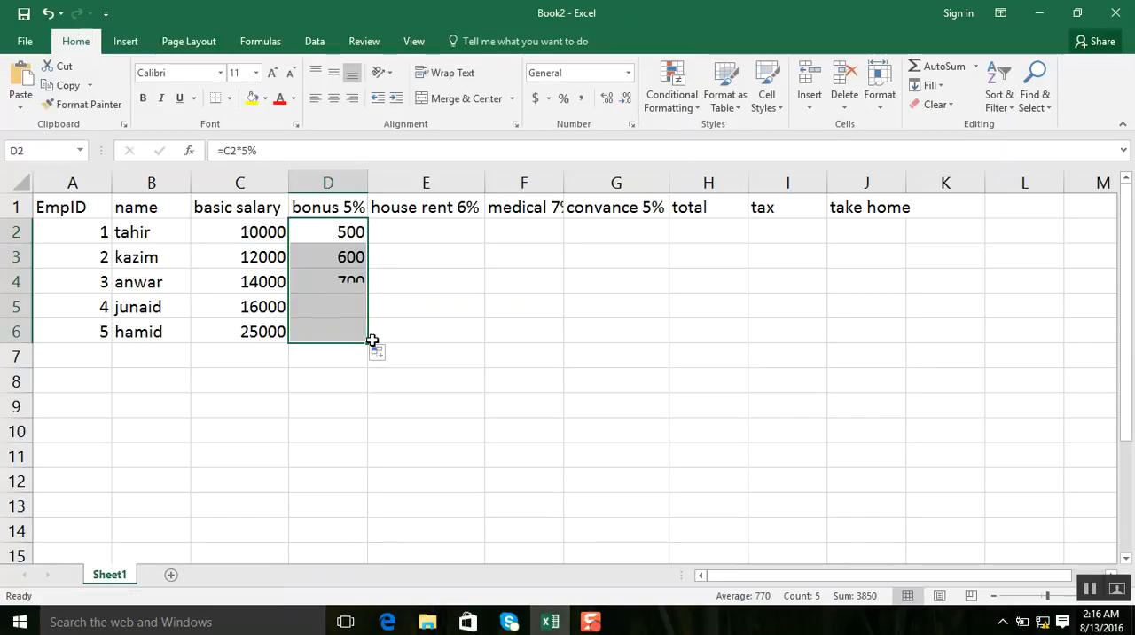
Calculate the house rent in E2 with the formula =C2*6% and copy it down to E6.
click(418, 226)
text(=)
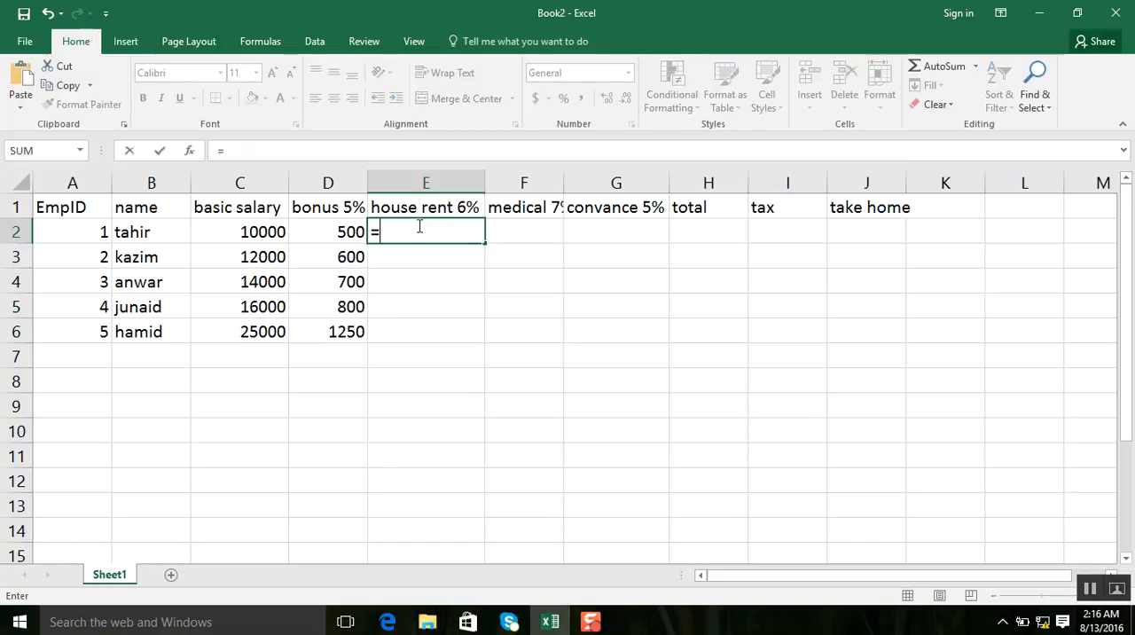
click(275, 232)
text(*)
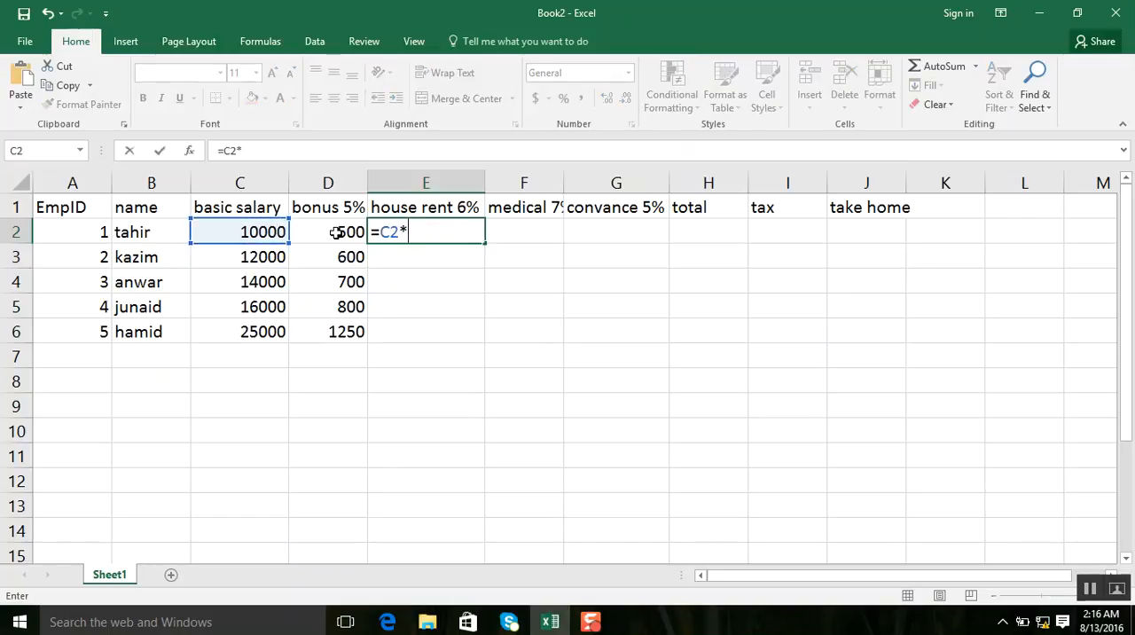
text(6%)
key(Return)
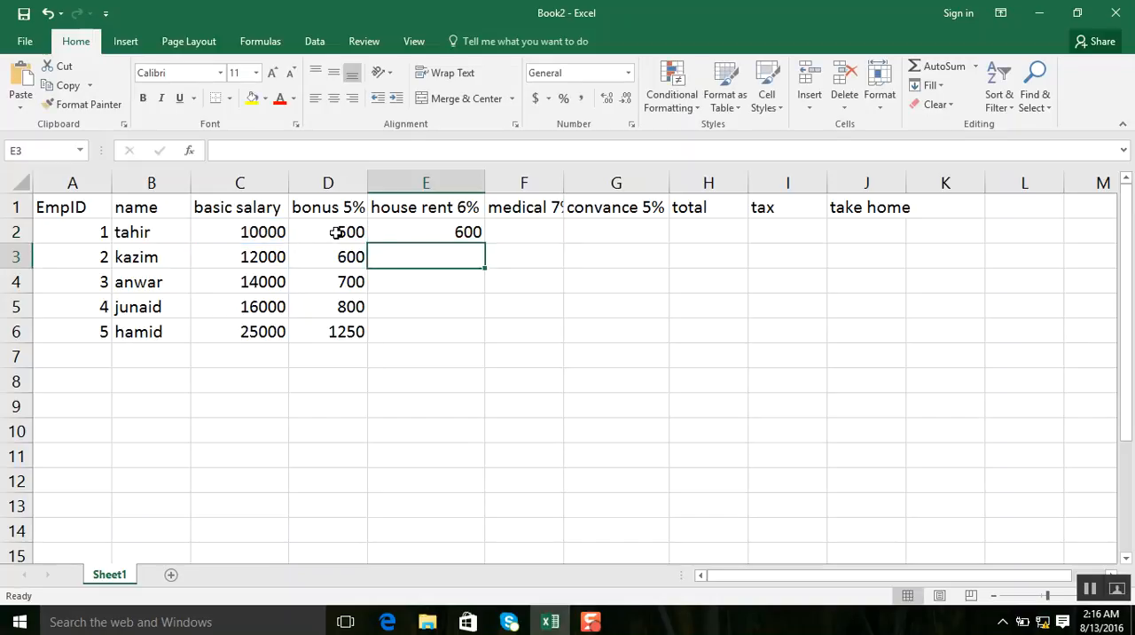
click(473, 228)
drag(485, 245, 490, 329)
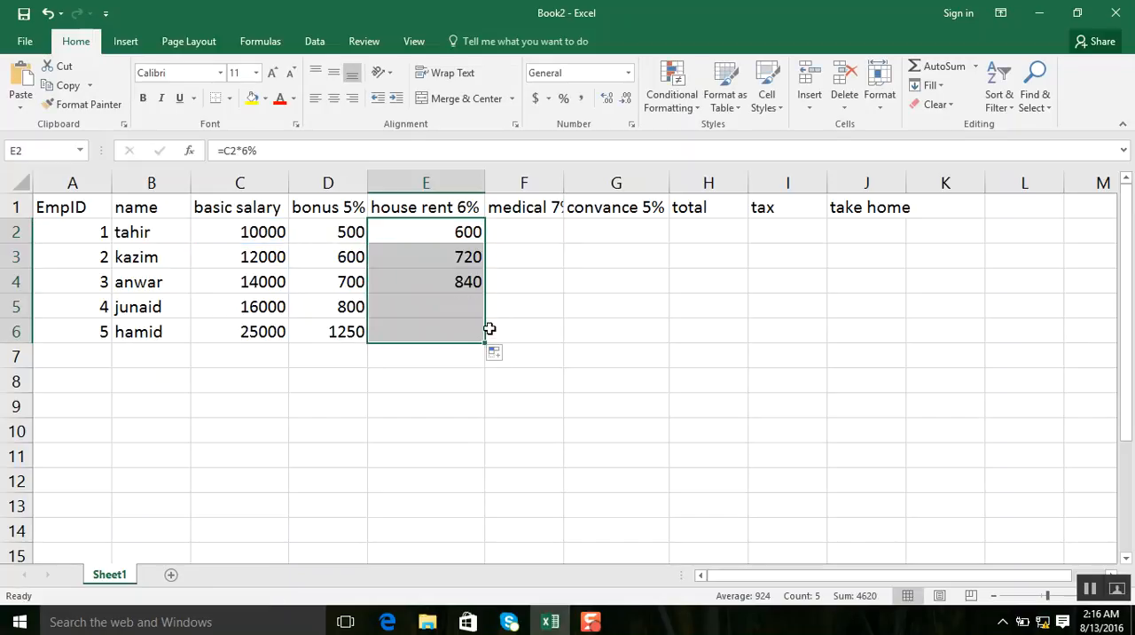
Calculate the medical allowance in F2 with the formula =C2*7% and copy it down to F6.
click(548, 223)
text(=)
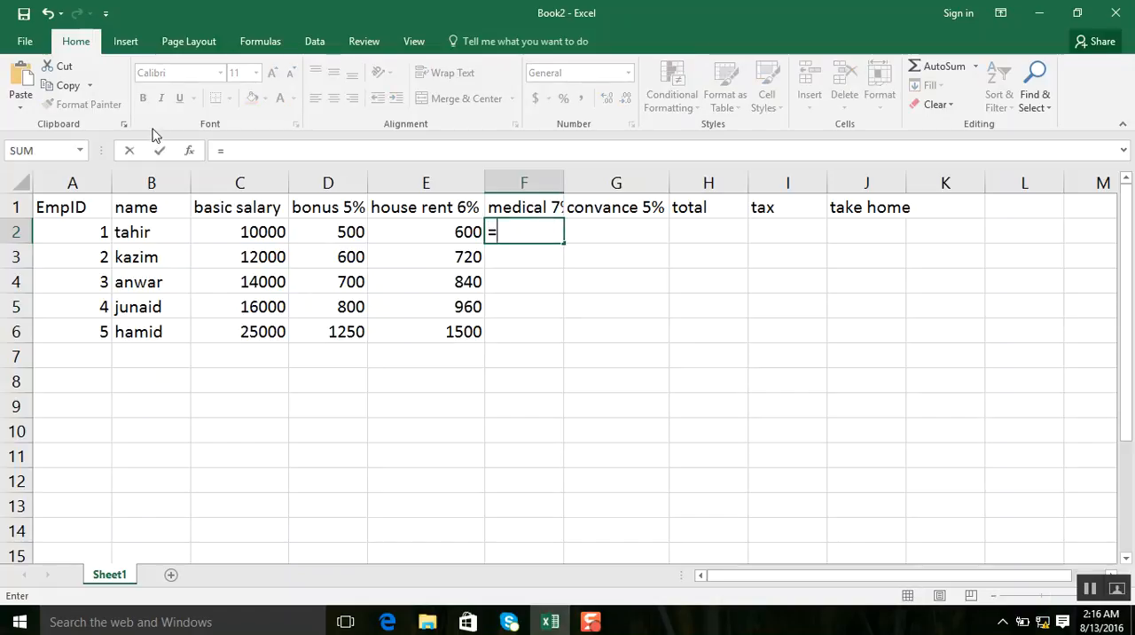
click(219, 229)
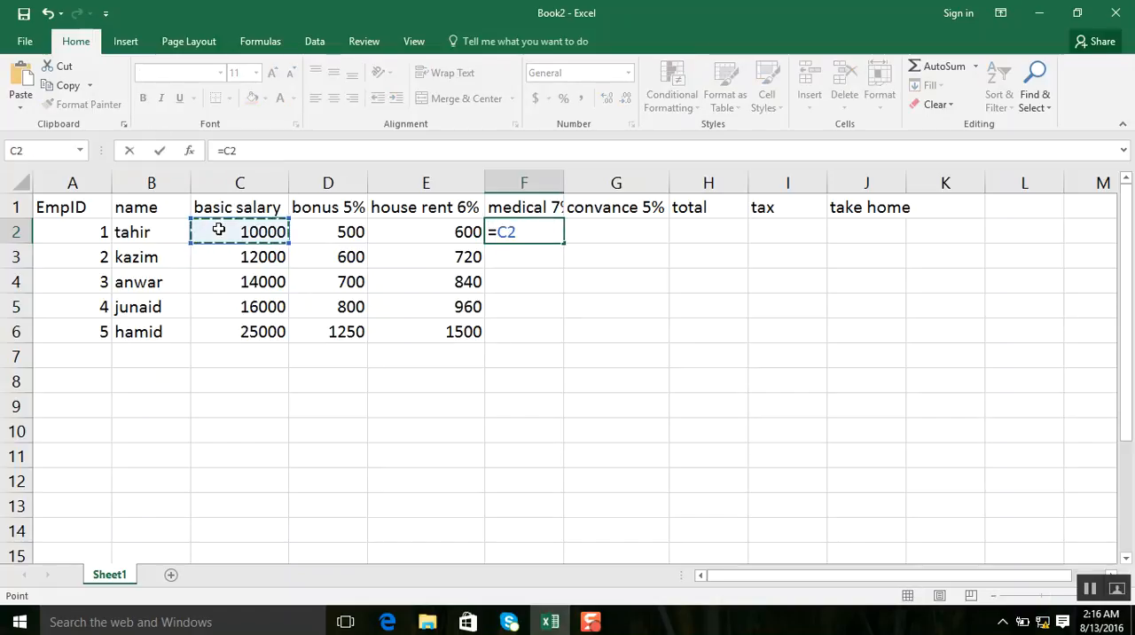
text(*)
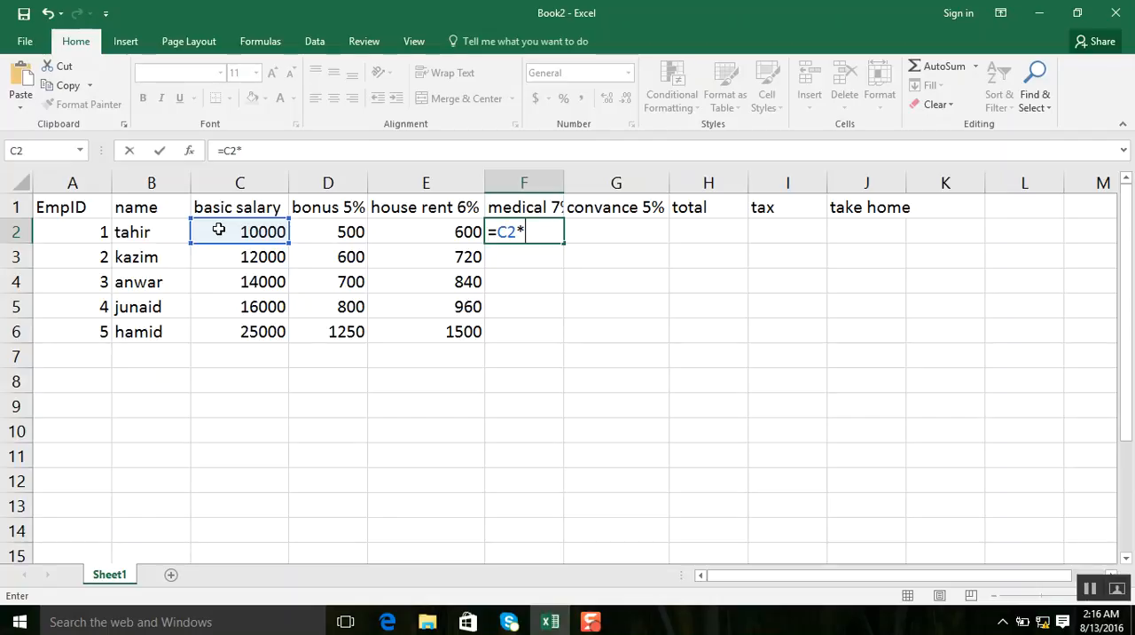
text(7%)
key(Return)
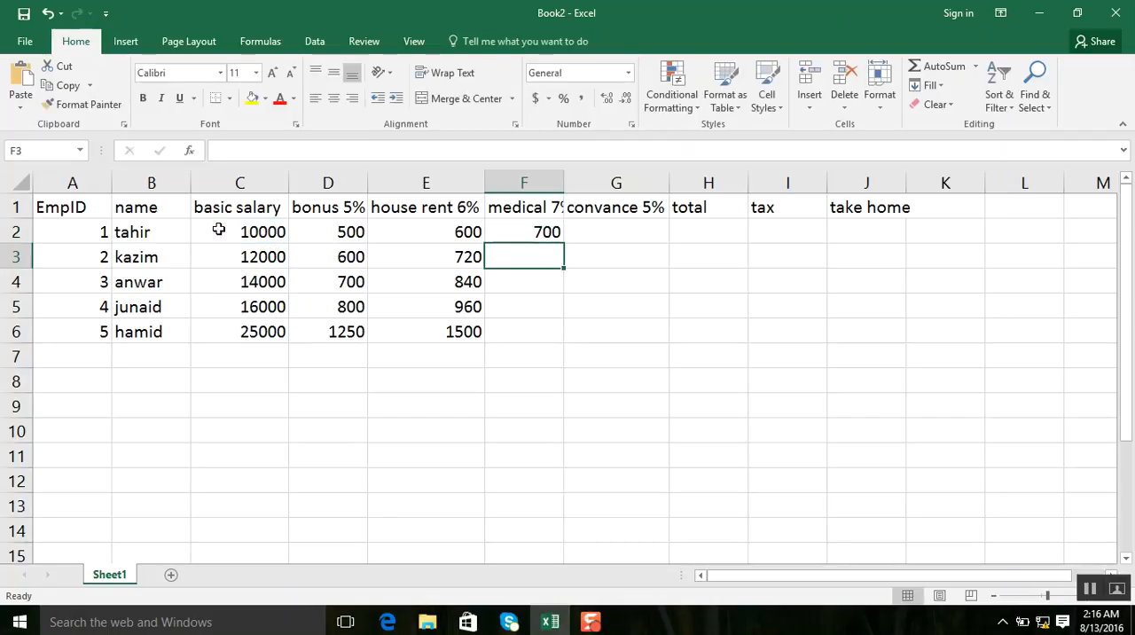
click(518, 233)
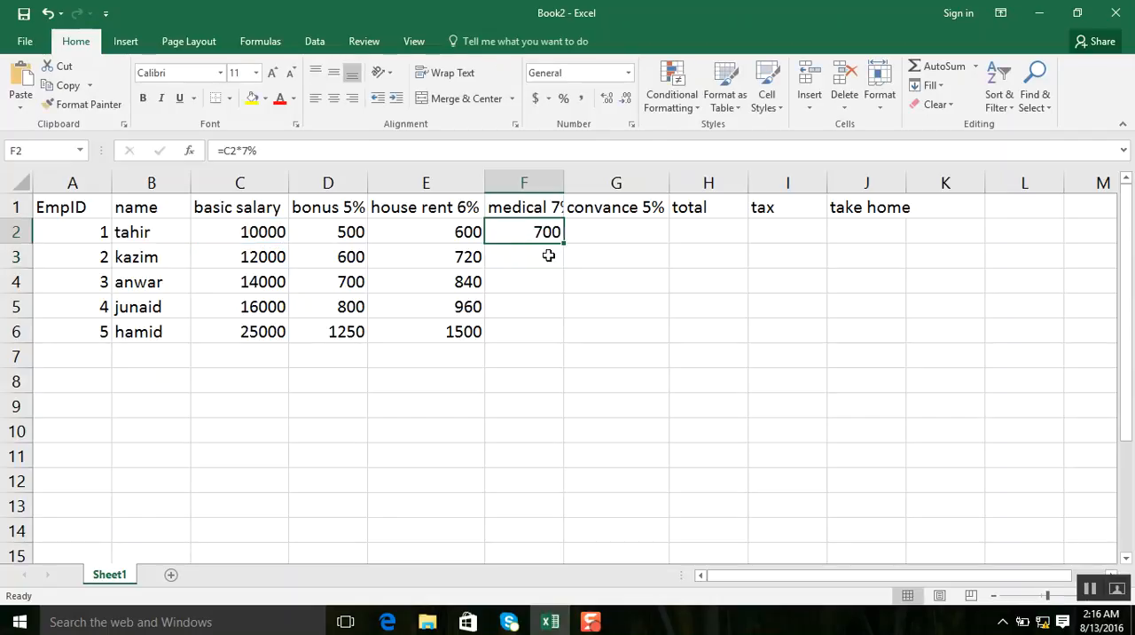
drag(566, 248, 564, 353)
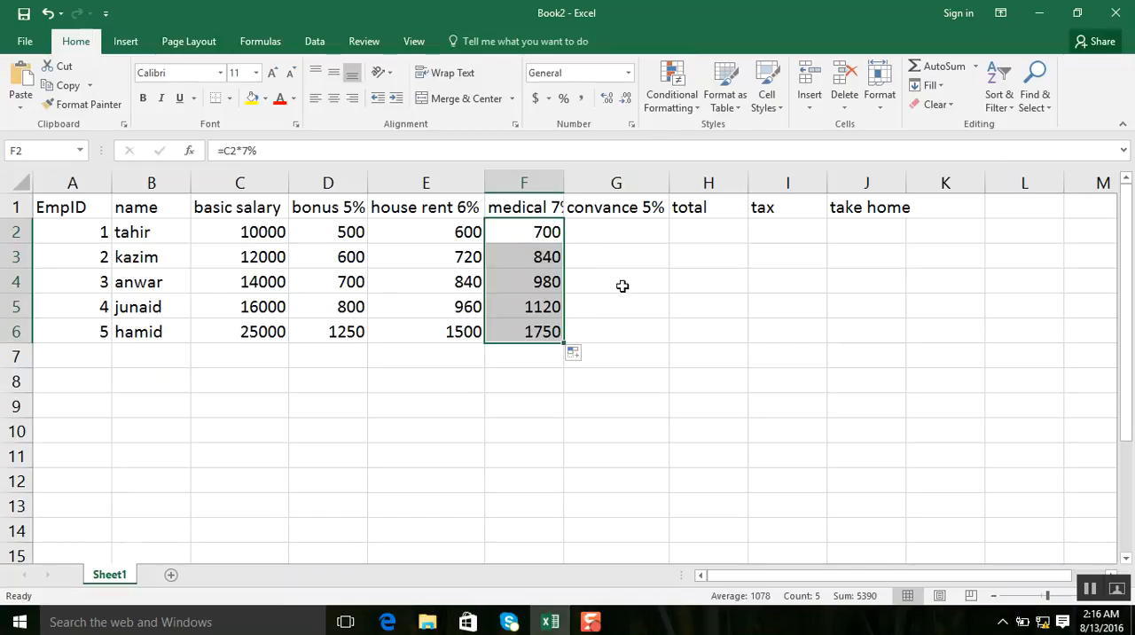
Calculate the convance allowance in G2 with the formula =C2*5% and copy it down to G6.
click(644, 228)
text(=)
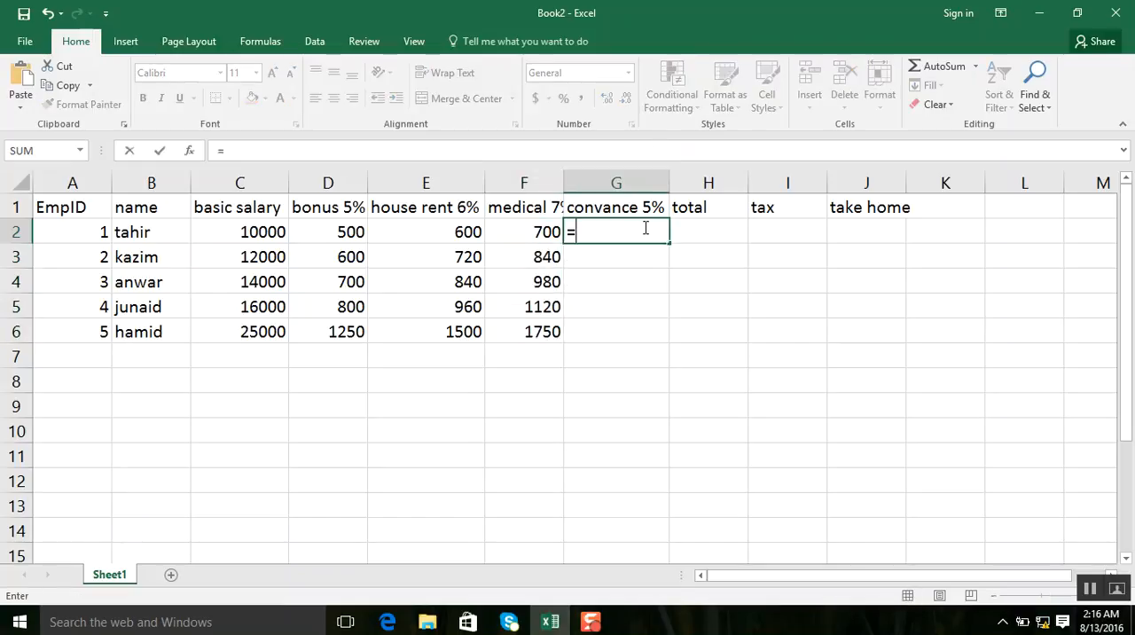
click(224, 235)
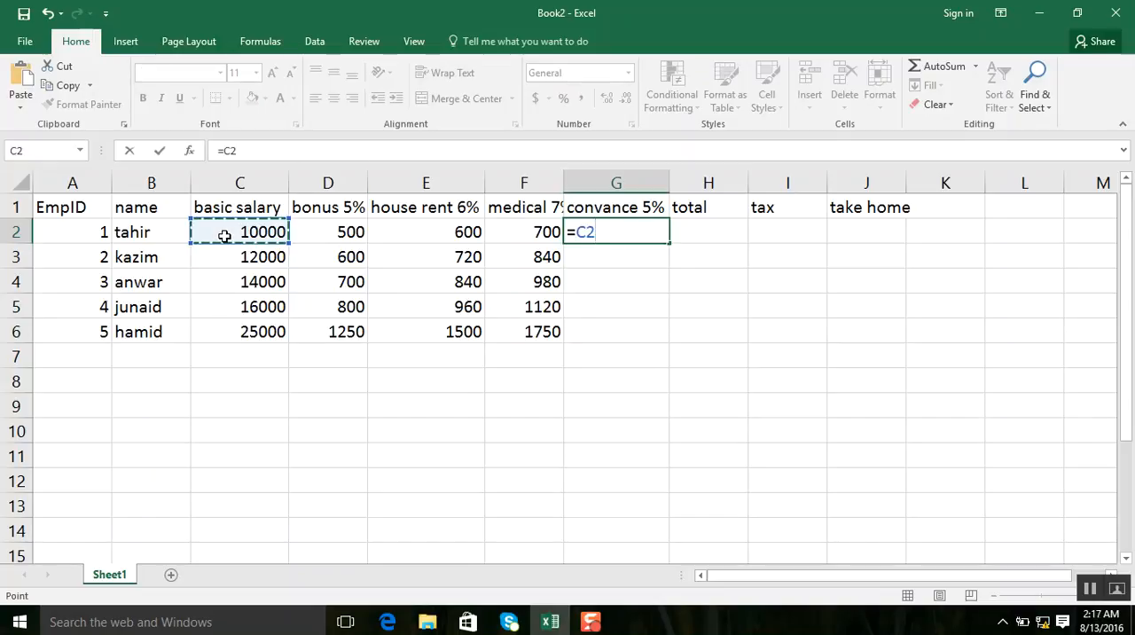
text(*)
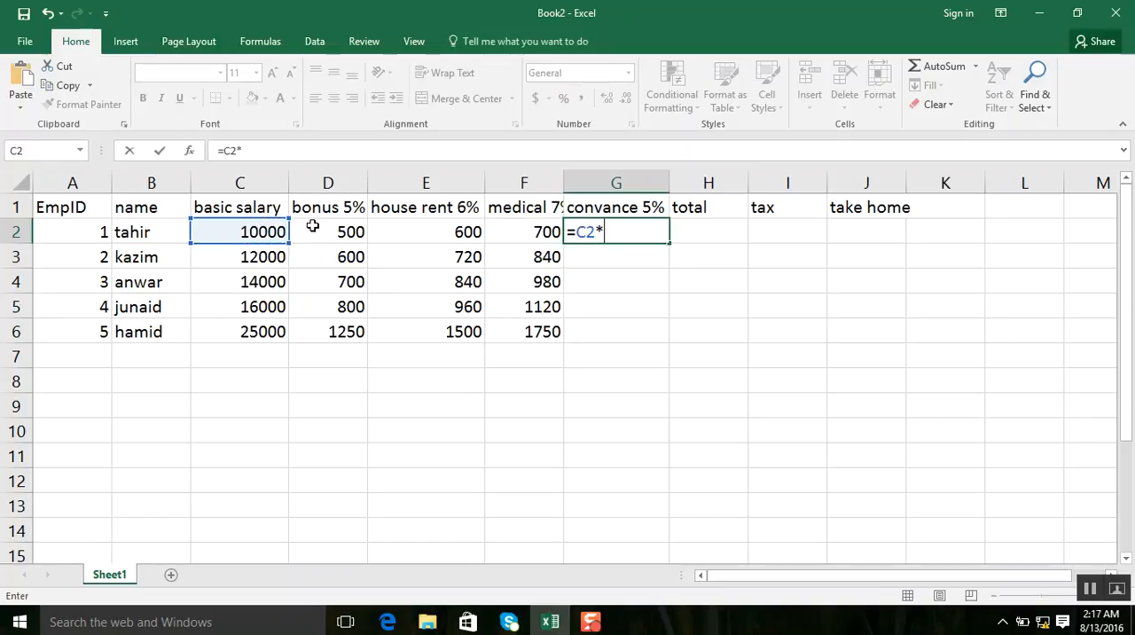
text(5%)
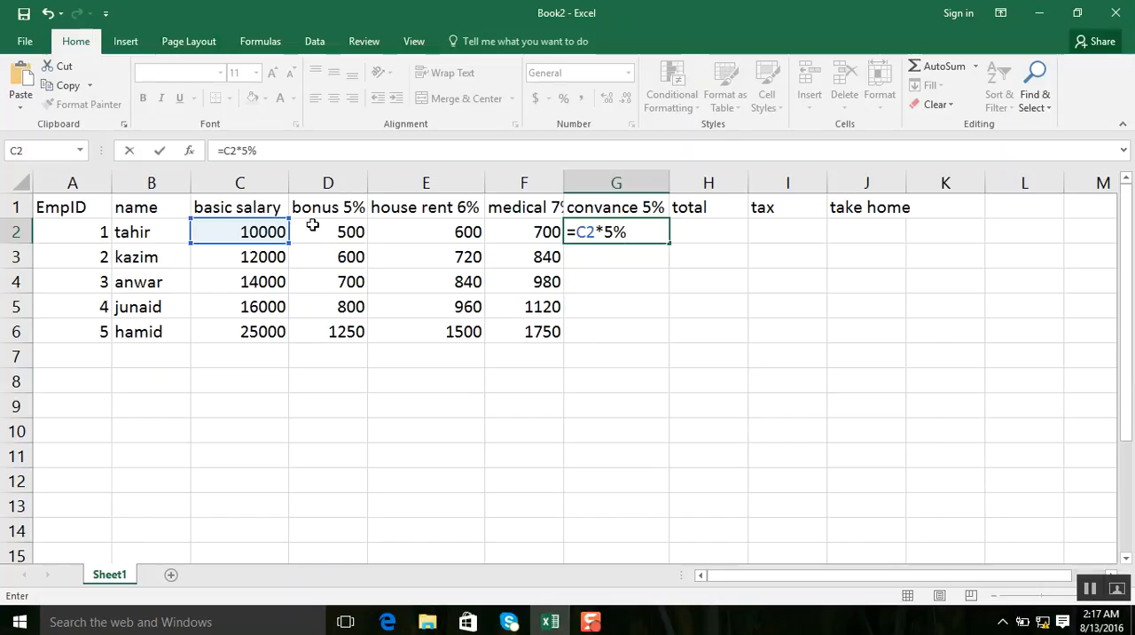
key(Return)
double_click(592, 229)
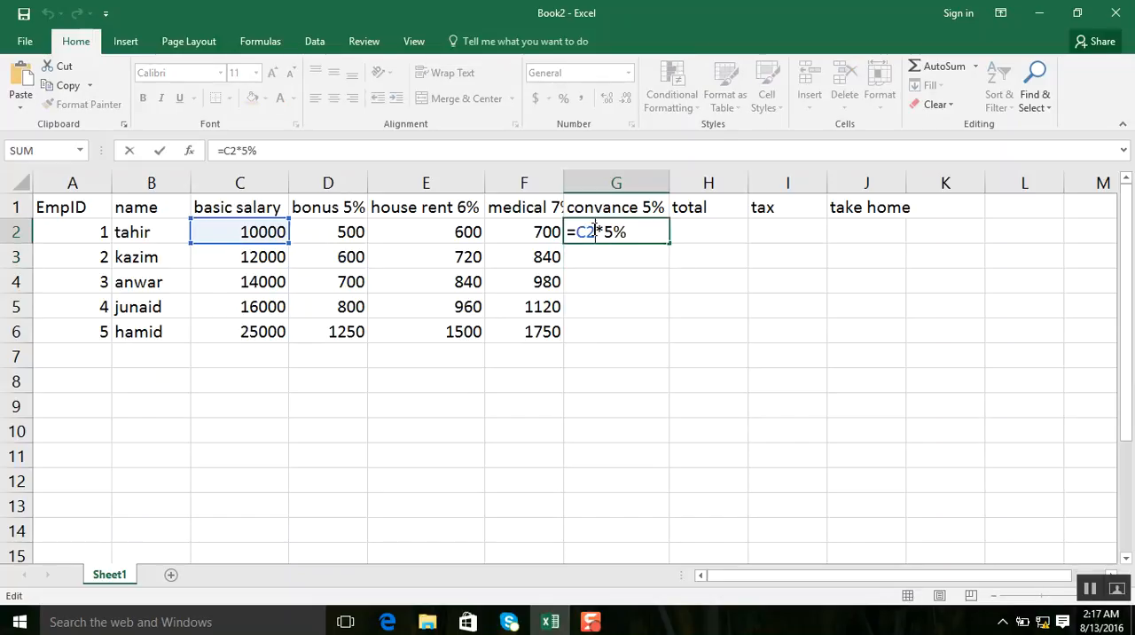
key(Return)
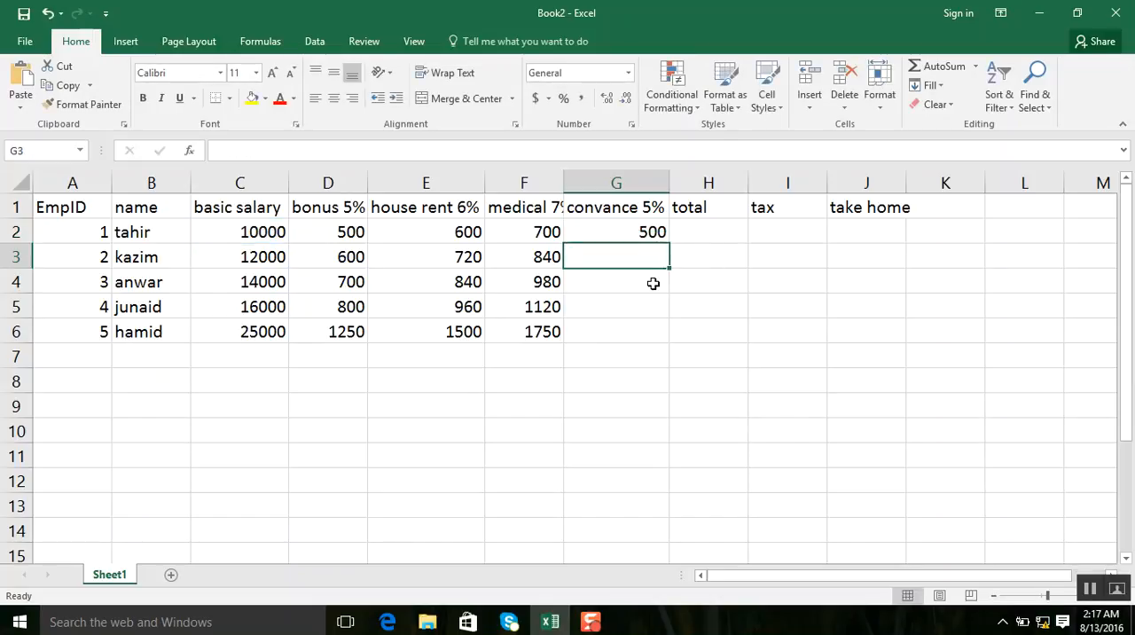
click(653, 234)
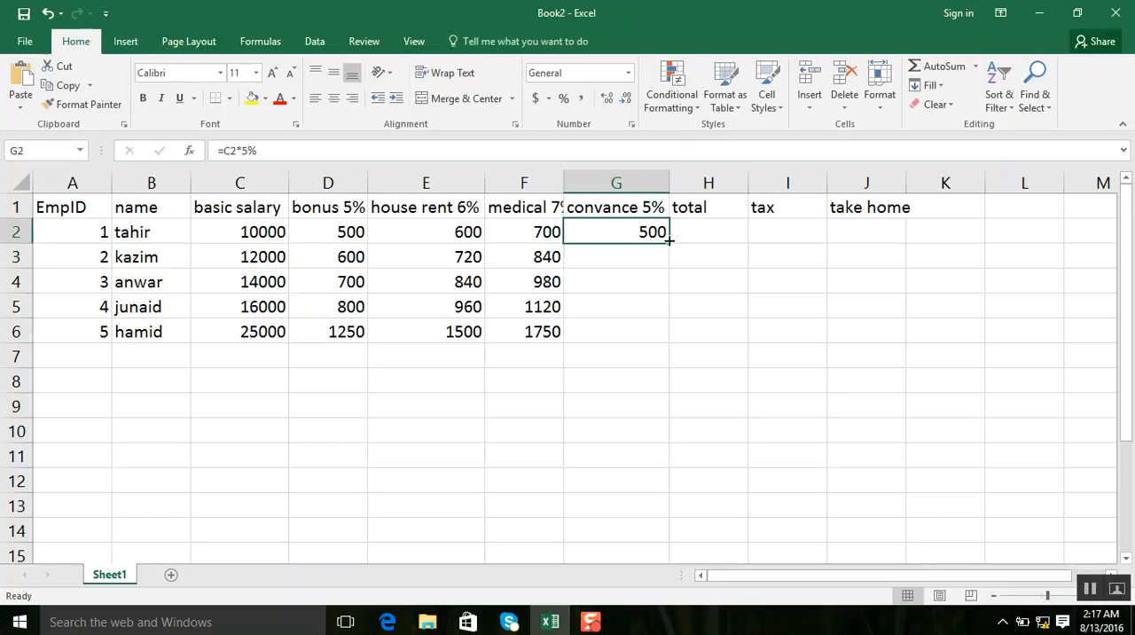
drag(670, 244, 667, 336)
Calculate the total in H2 with the formula =SUM(C2:G2) and copy it down to H6.
click(724, 226)
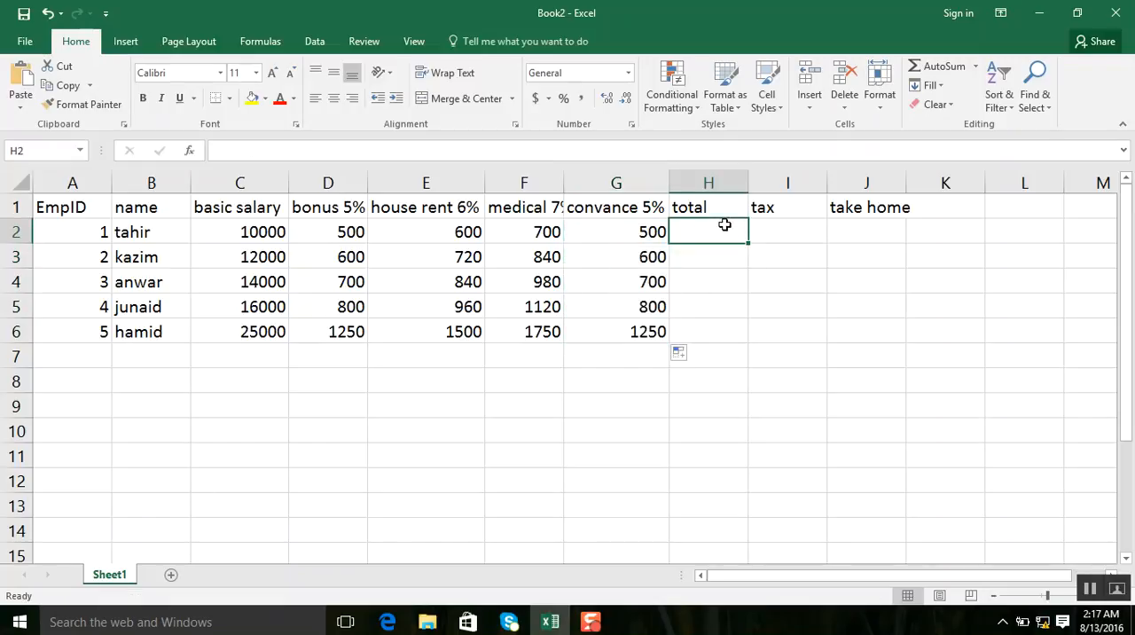
text(=sum()
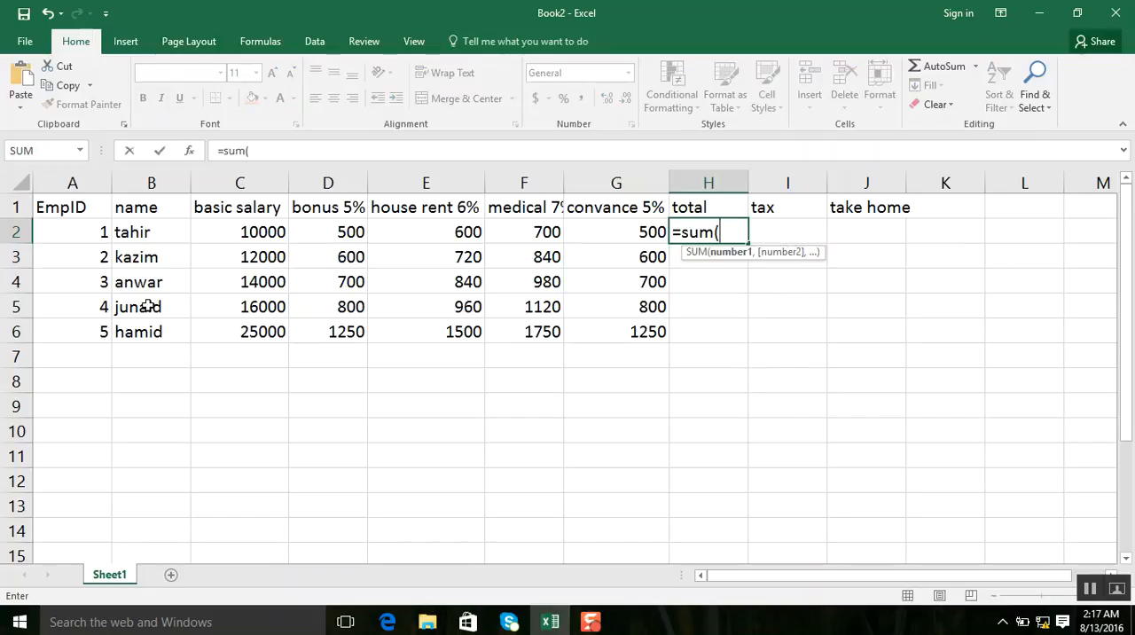
drag(274, 231, 588, 230)
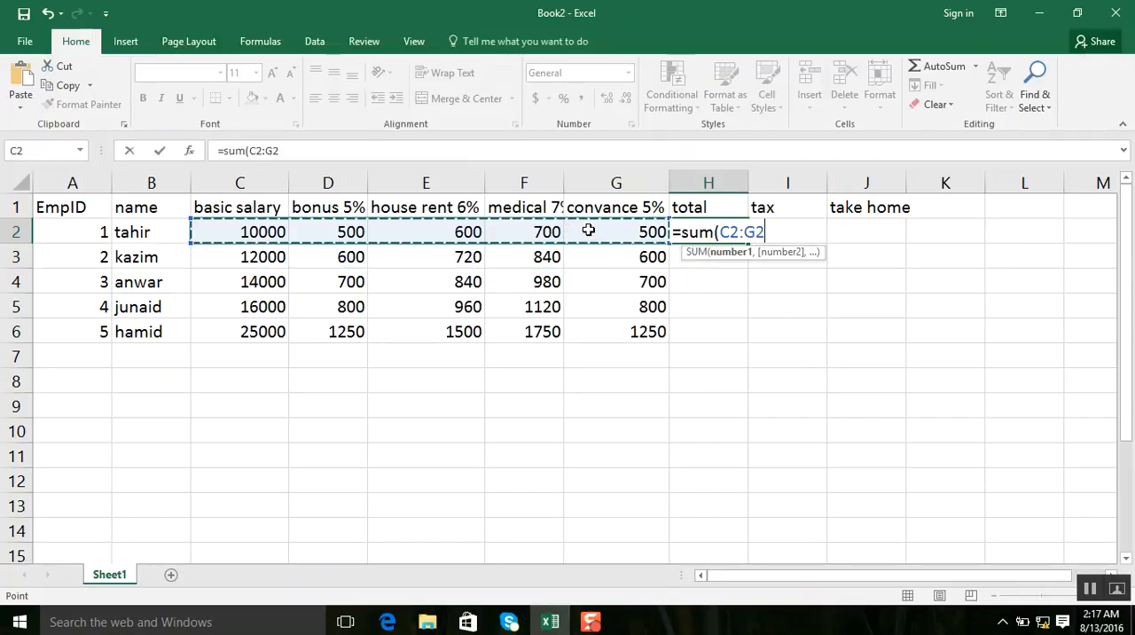
key(Return)
click(719, 223)
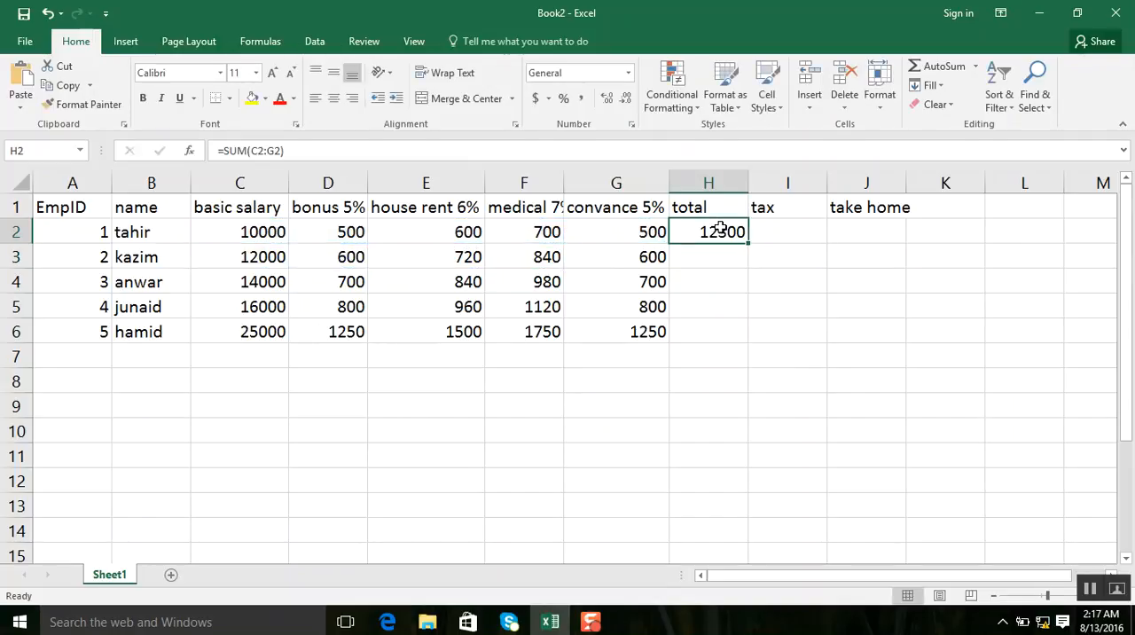
drag(748, 244, 735, 346)
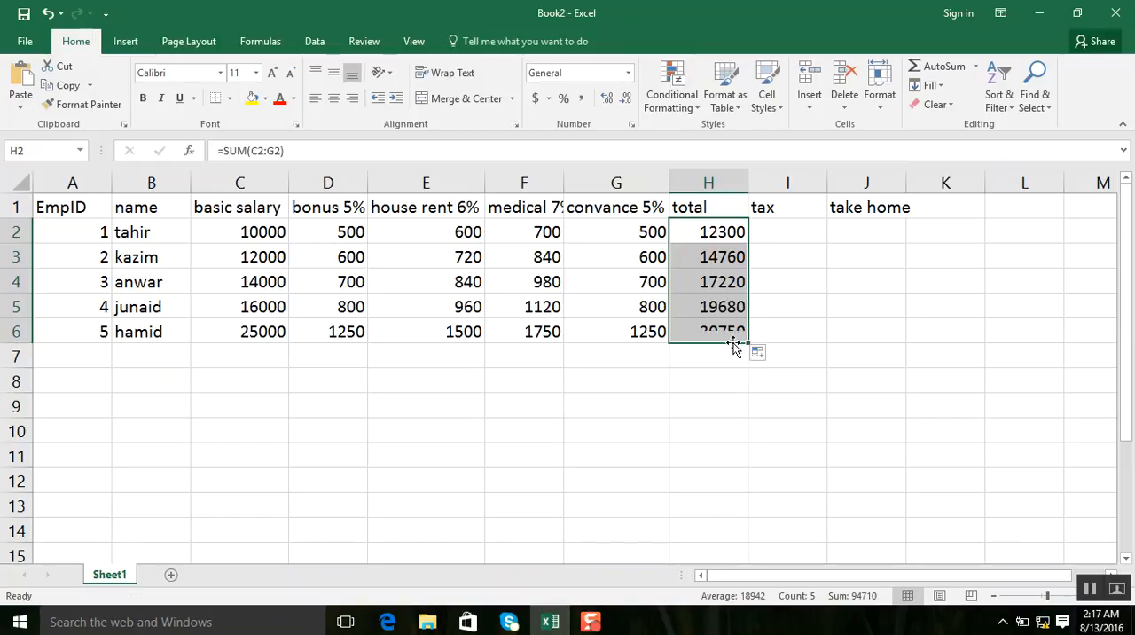
Start the tax formula in I2 as an IF function with the logical test H2<=8000.
click(780, 233)
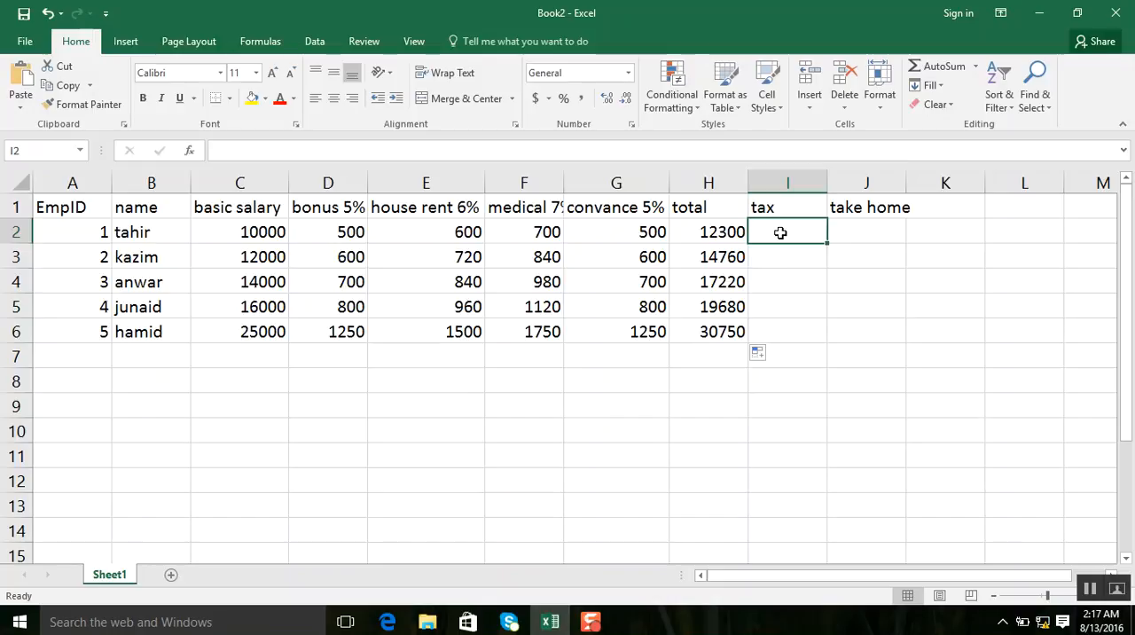
text(=)
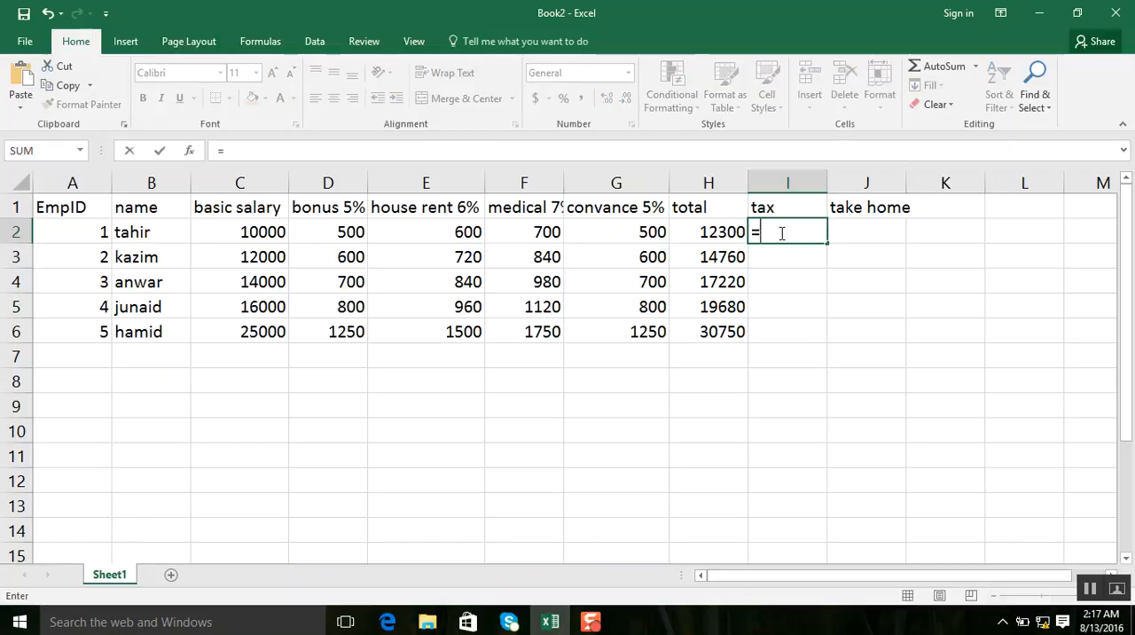
text(if()
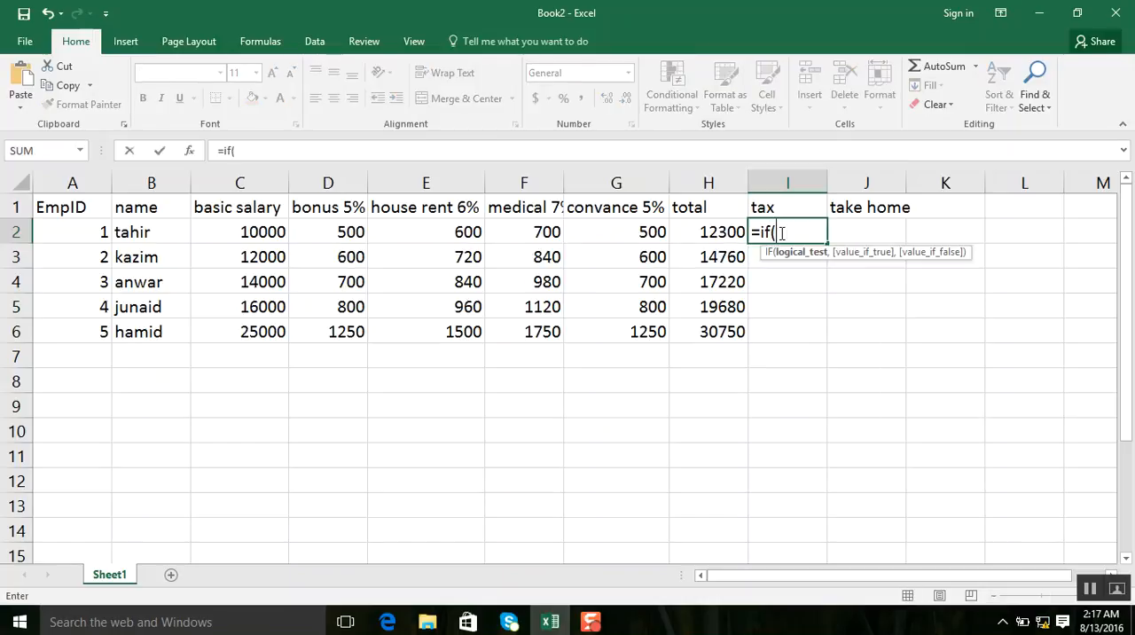
click(725, 231)
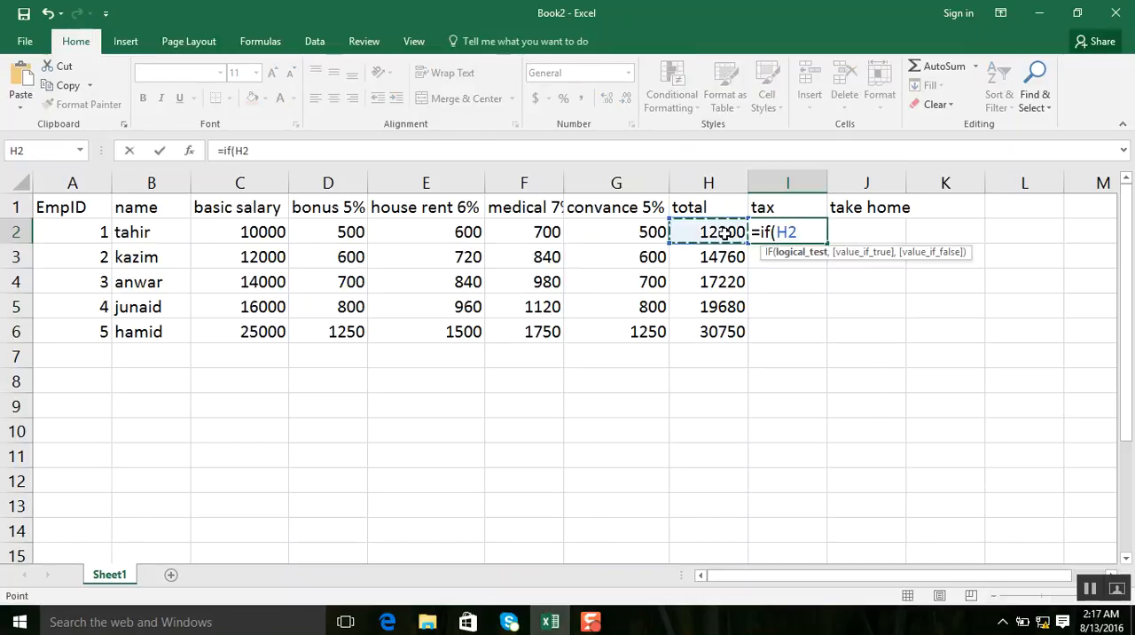
text(>)
text(5)
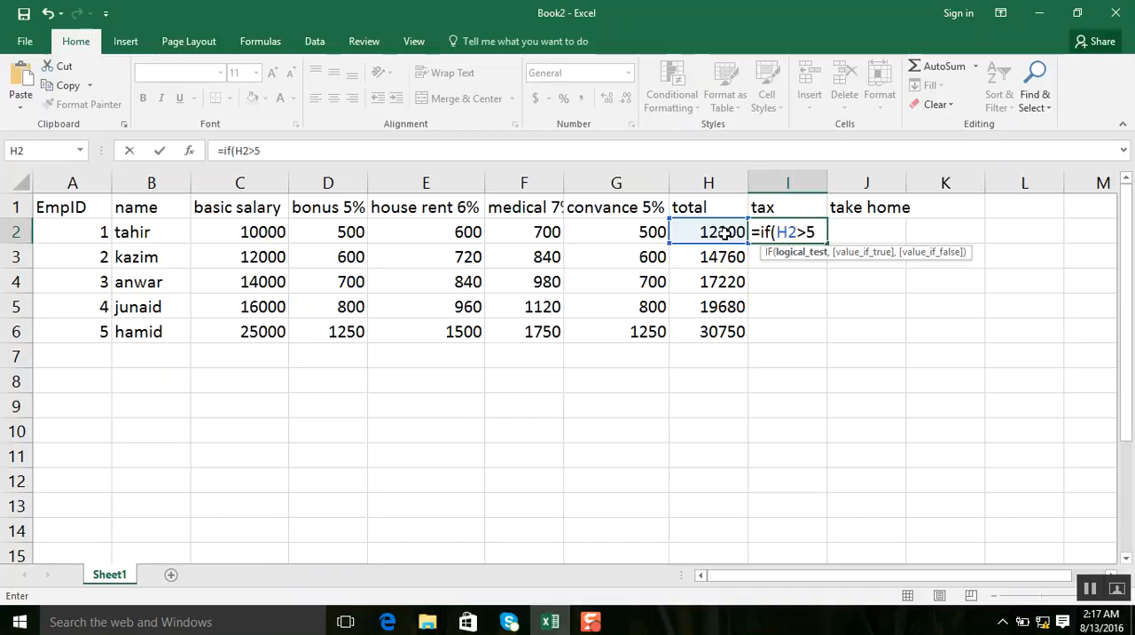
key(BackSpace)
key(BackSpace)
text(>)
key(BackSpace)
text(<=800)
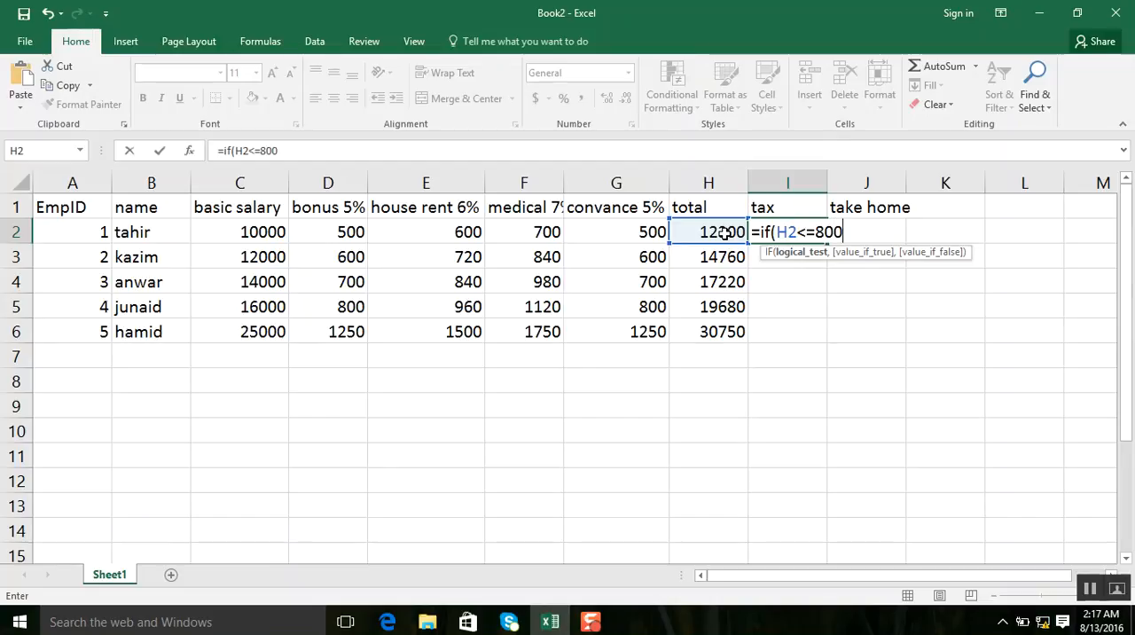
text(0,)
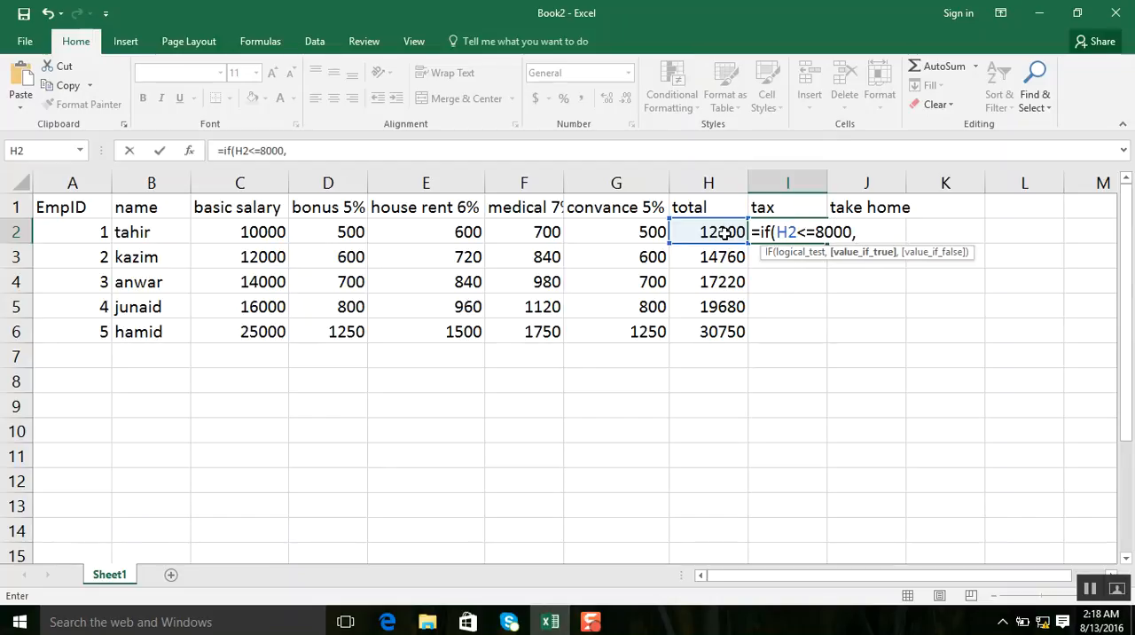
Add H2*5% as the value if true in the I2 tax formula, followed by a comma for the false argument.
click(725, 233)
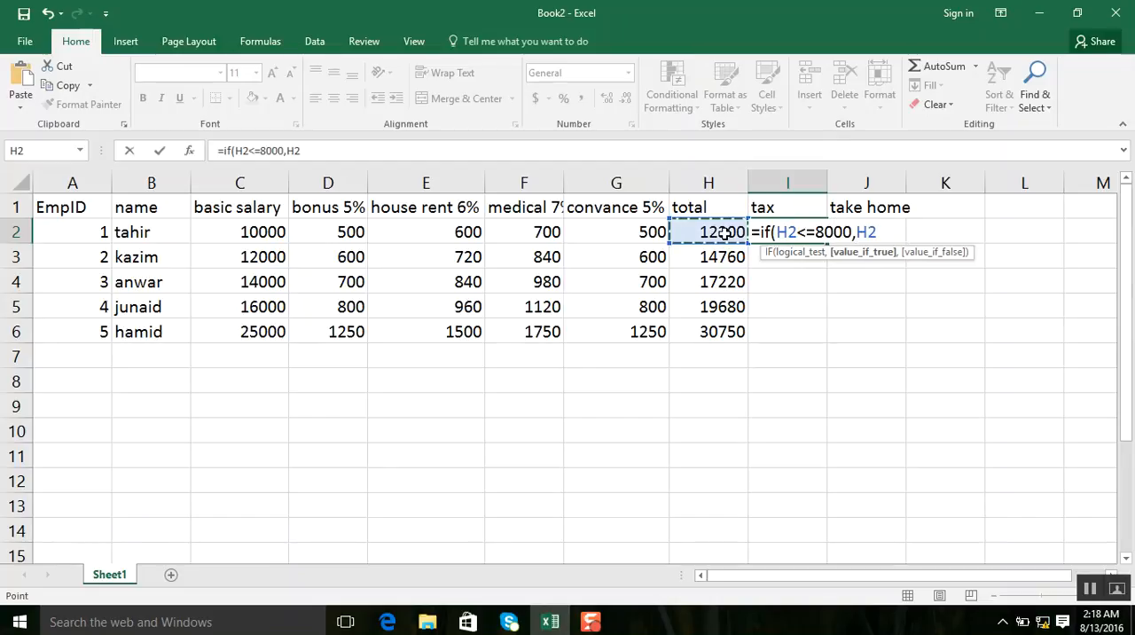
text(*)
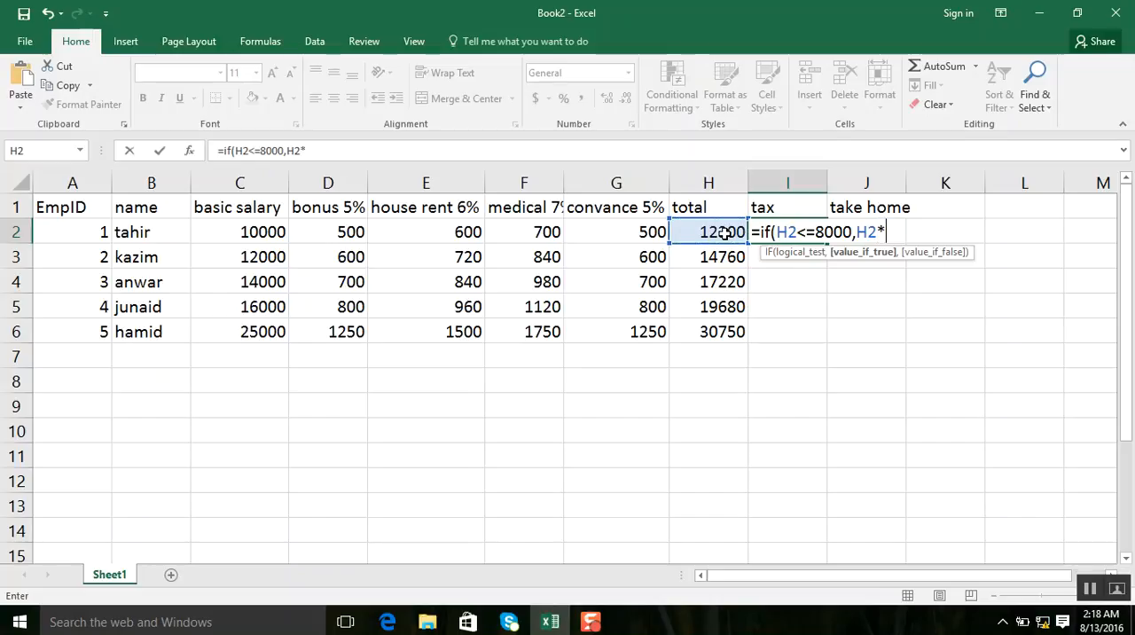
text(5%,)
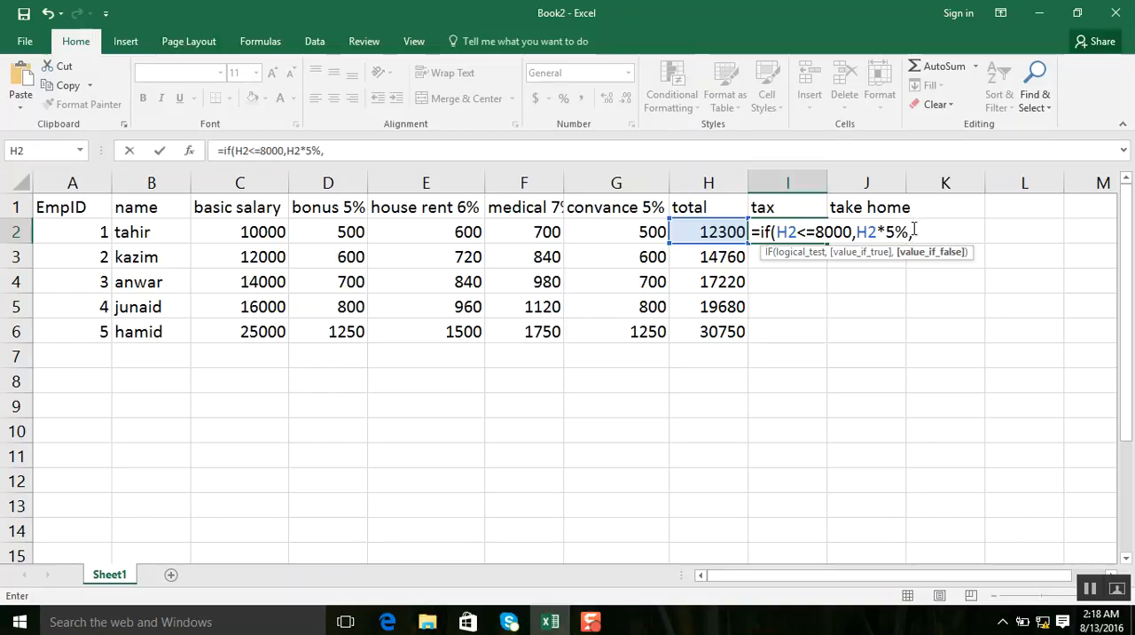
Duplicate the IF portion of the I2 formula three times as nested IFs, remove the trailing comma and add four closing parentheses.
shift+click(761, 236)
key(ctrl+c)
drag(759, 236, 761, 238)
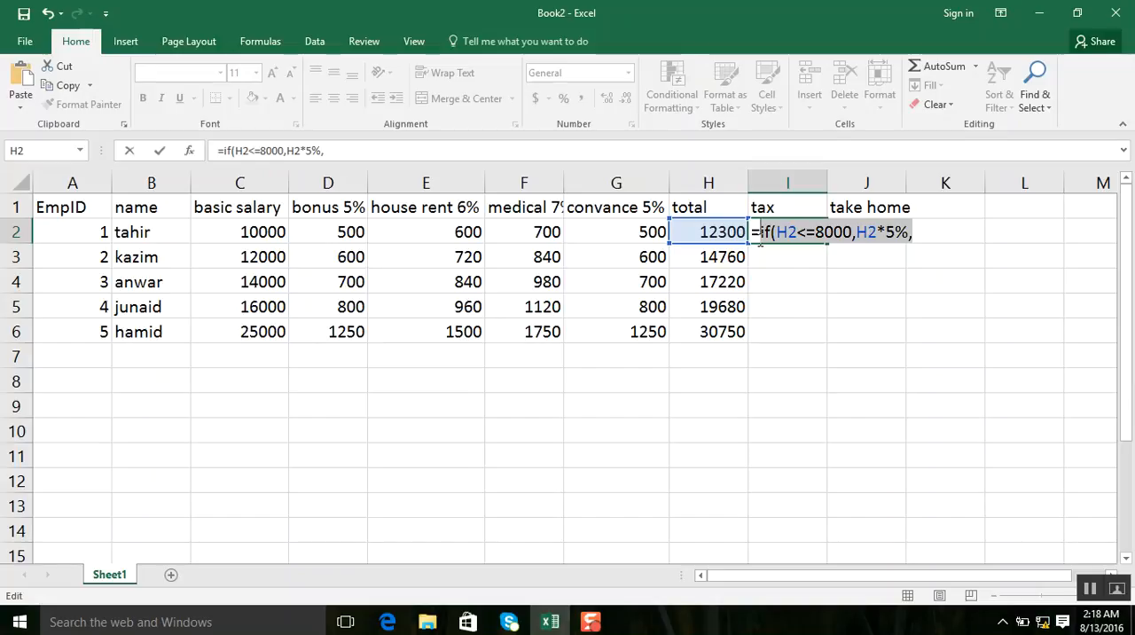
click(926, 234)
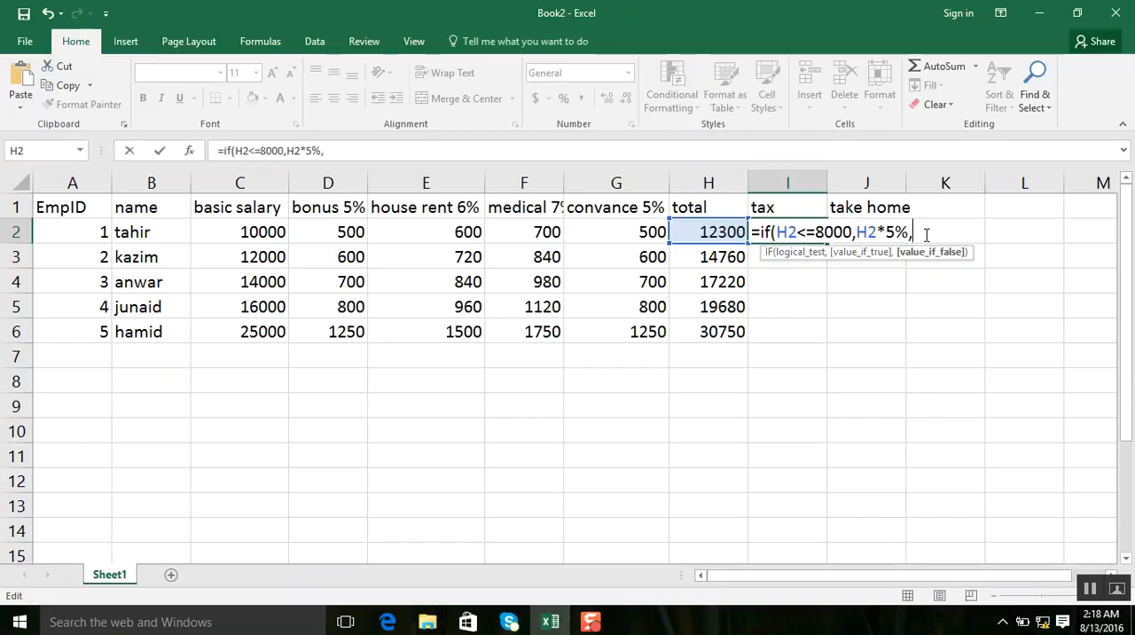
key(ctrl+v)
key(ctrl+v)
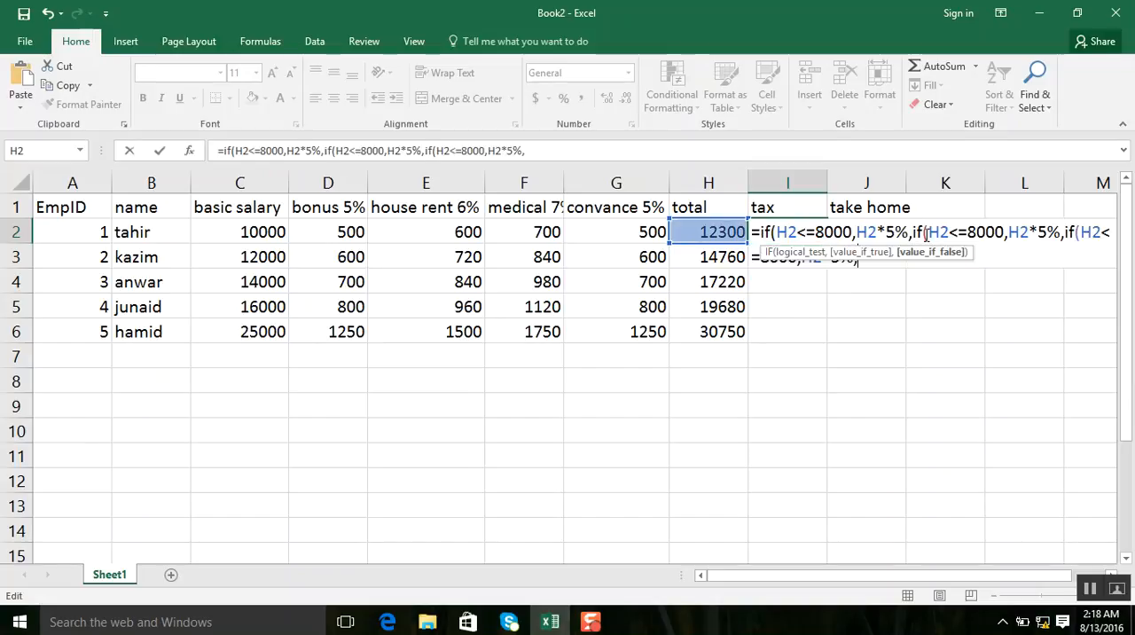
key(ctrl+v)
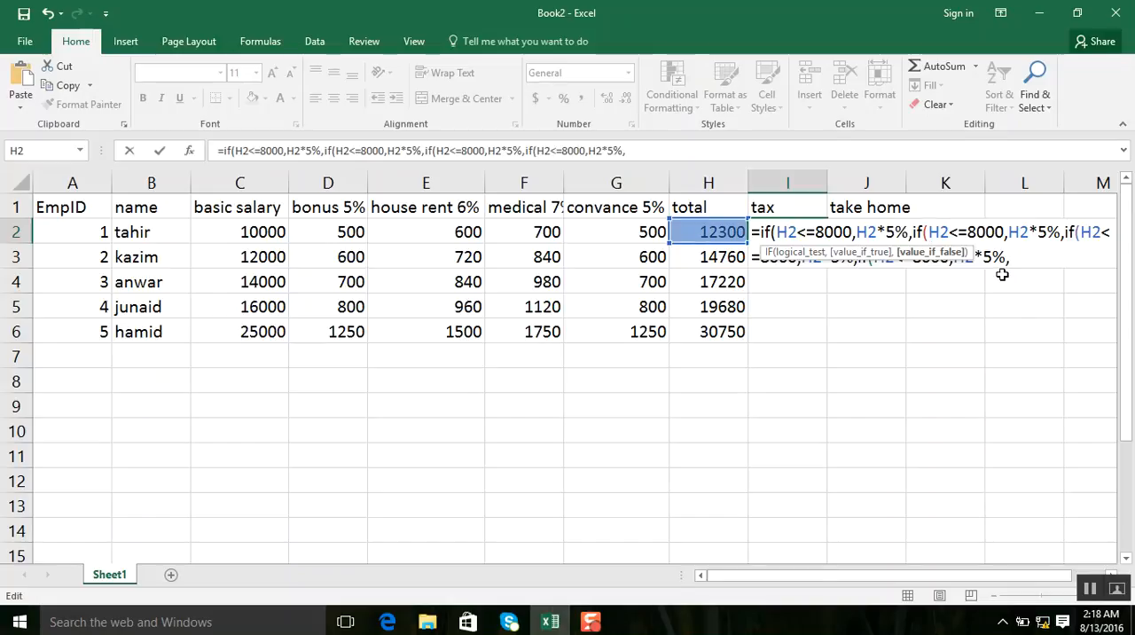
key(BackSpace)
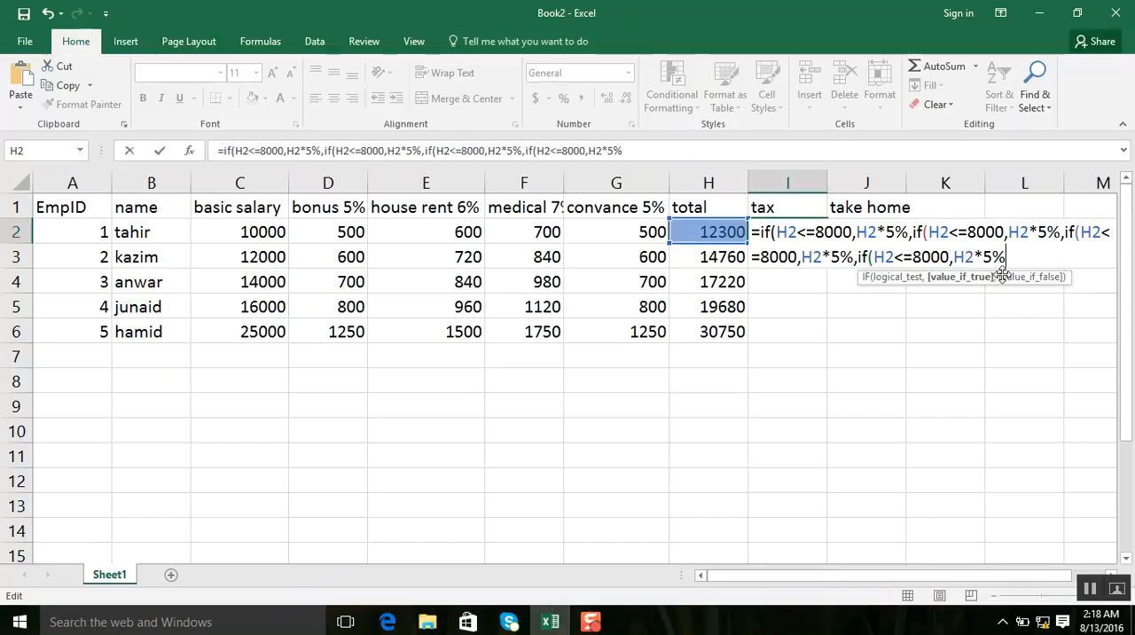
text())))
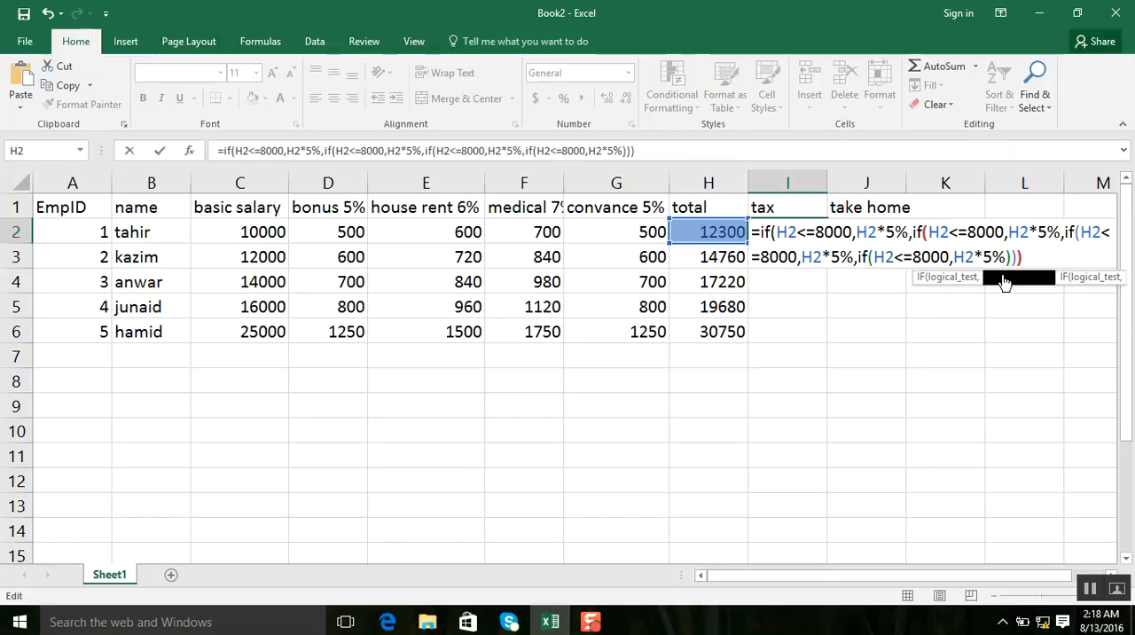
text())
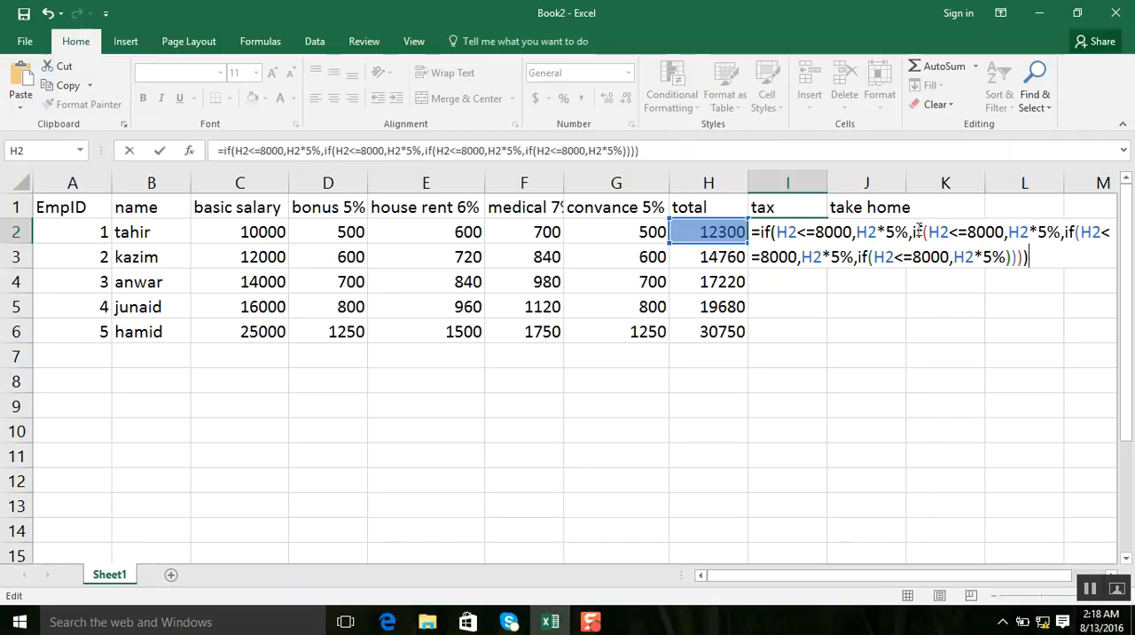
Change the second IF in the I2 tax formula to test H2<=15000 and return H2*10%.
click(975, 231)
key(BackSpace)
text(15)
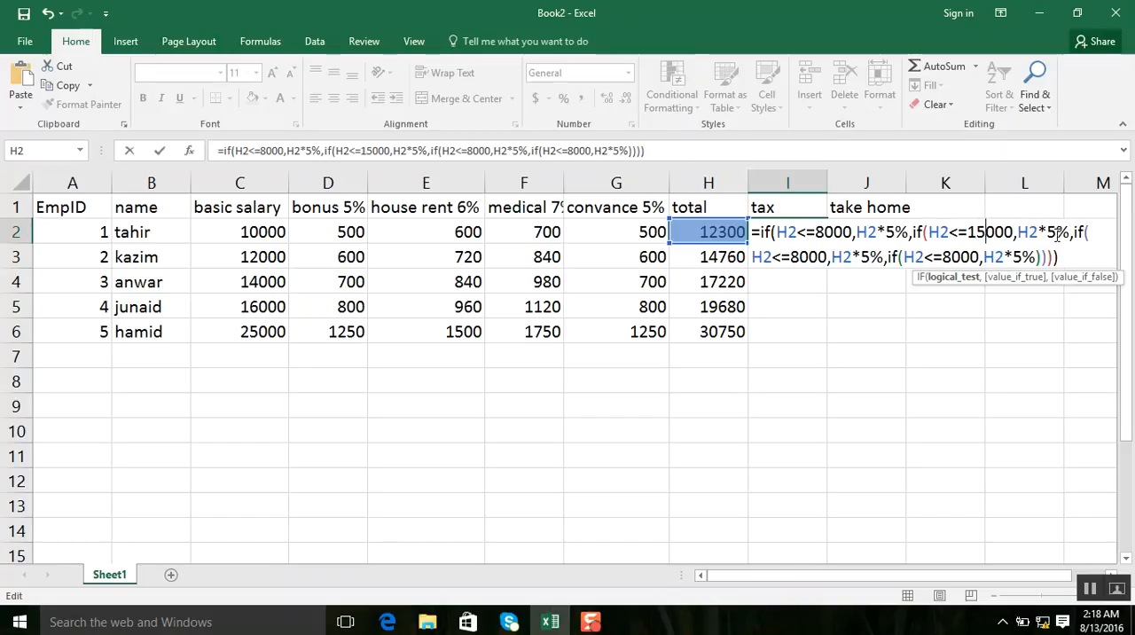
click(1050, 231)
key(Delete)
text(10)
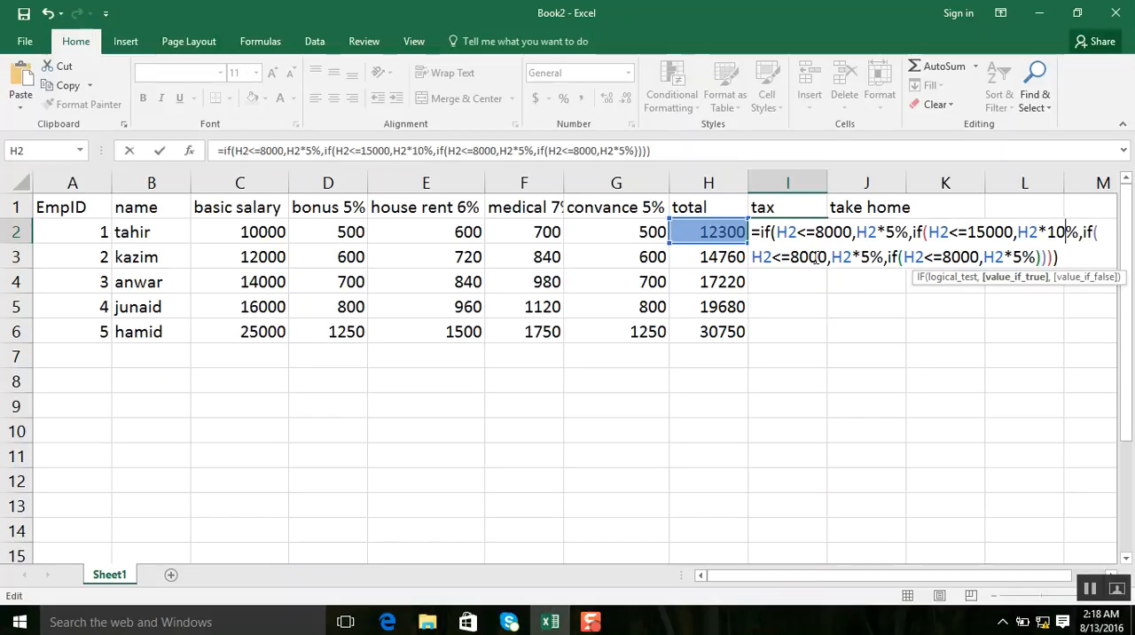
Change the third IF in the I2 tax formula to test H2<=20000 and return H2*15%.
drag(827, 257, 792, 257)
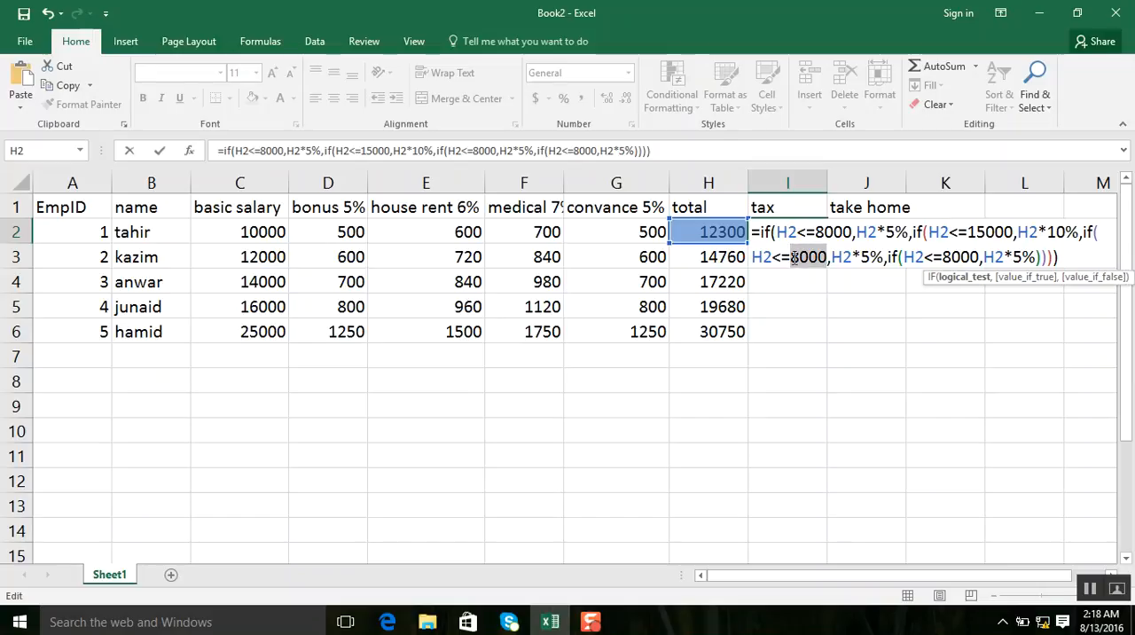
text(20000)
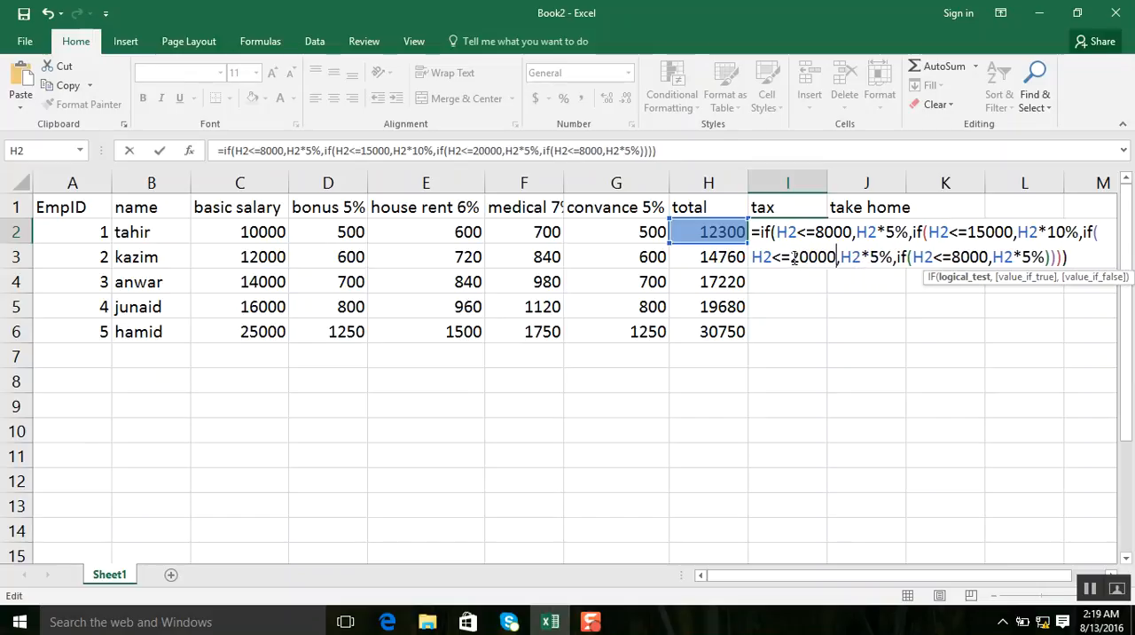
click(878, 257)
text(1)
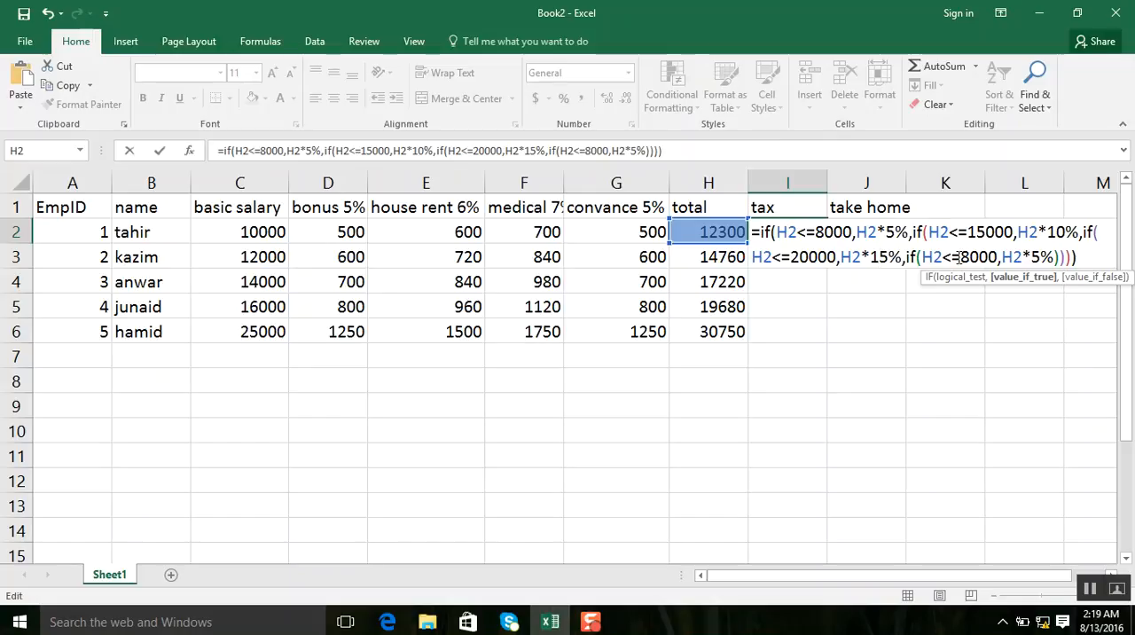
Change the fourth IF in the I2 tax formula to test H2>20000 and return H2*18%.
drag(951, 256, 943, 257)
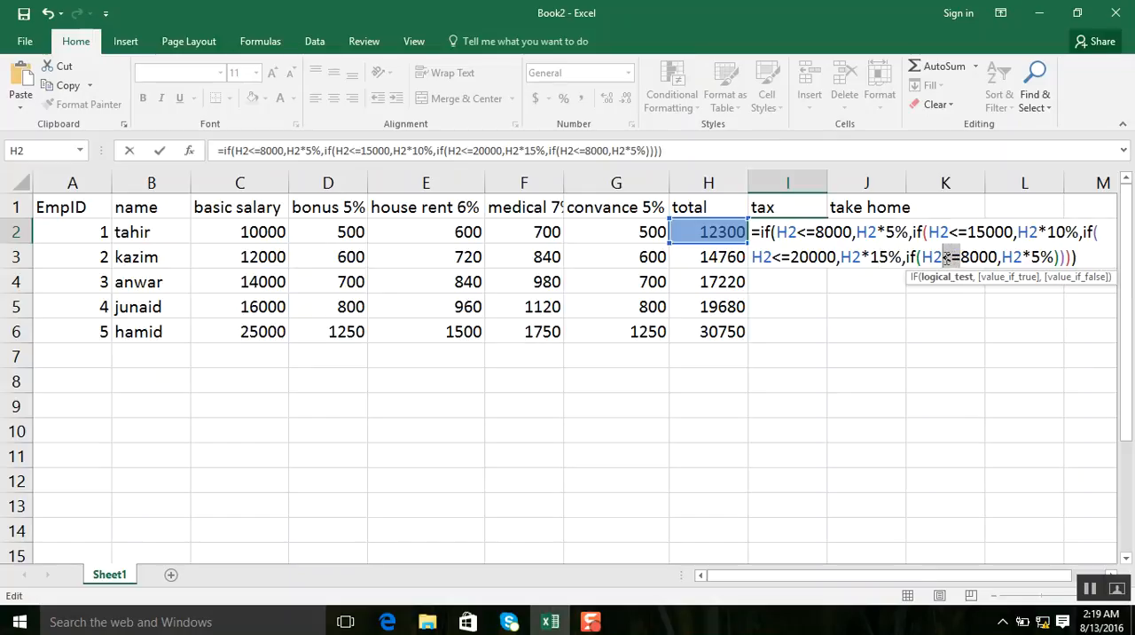
text(>)
key(Delete)
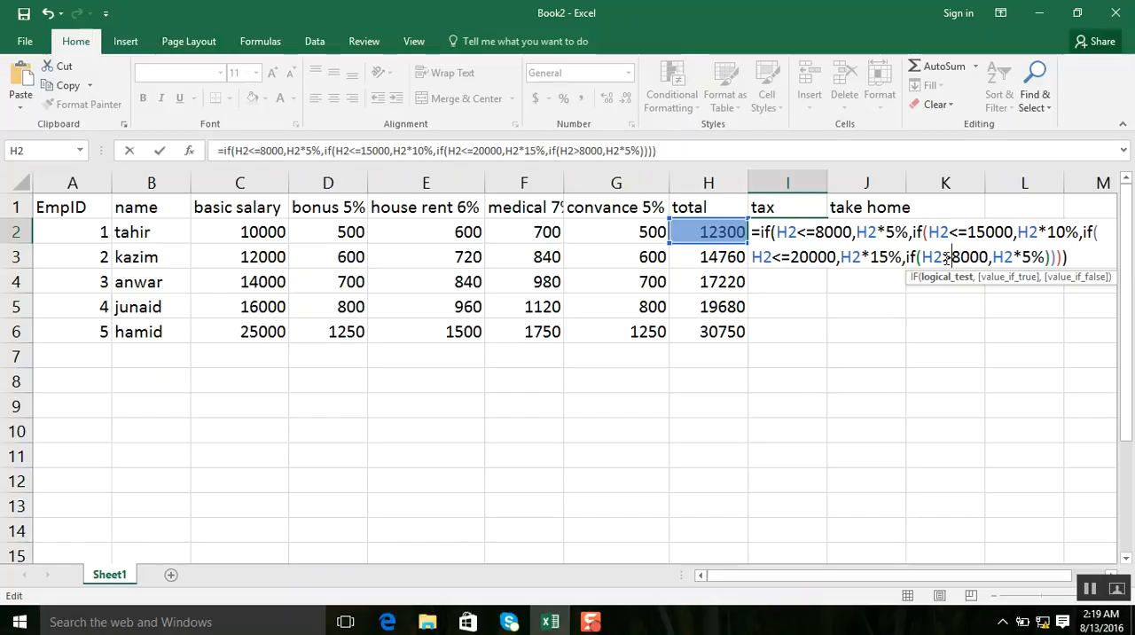
drag(988, 257, 955, 257)
text(20000)
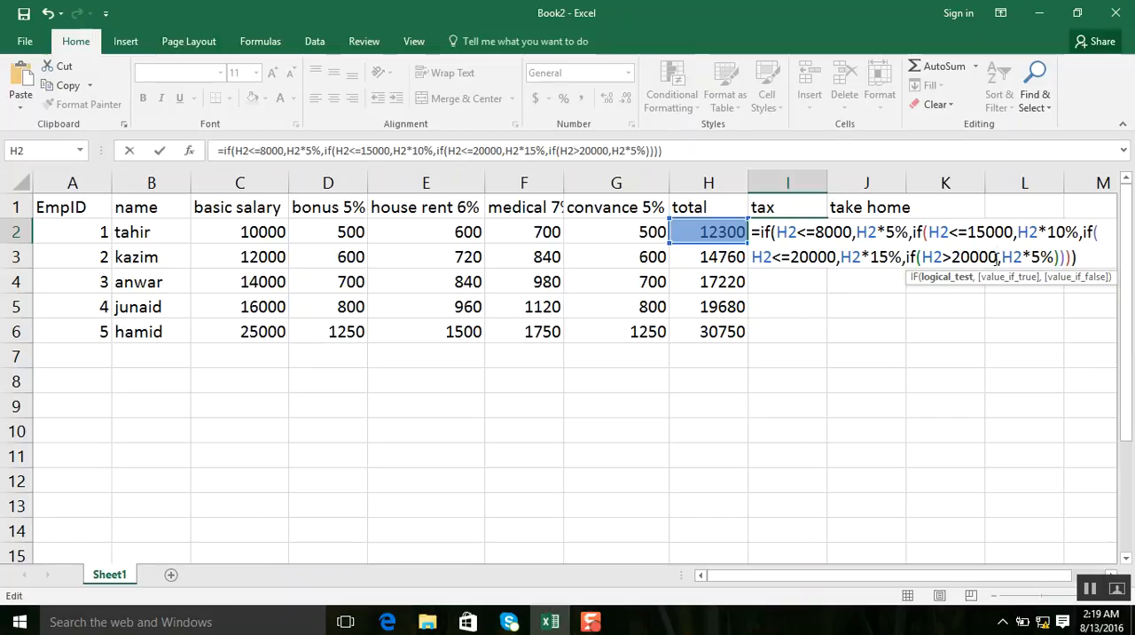
double_click(1036, 257)
text(18)
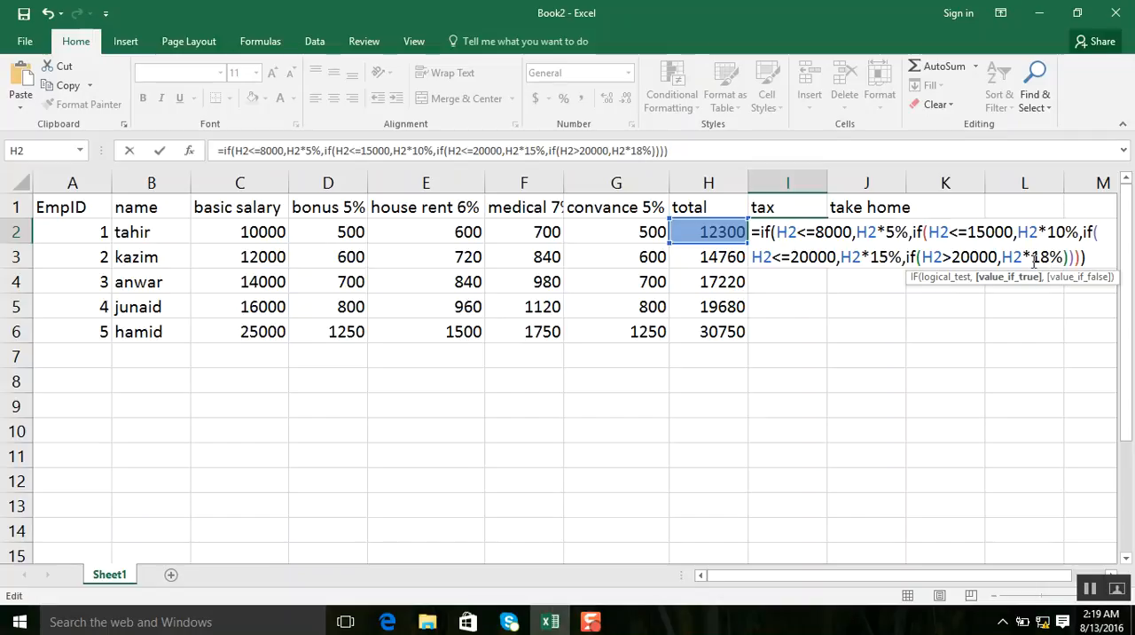
Enter the finished nested IF tax formula in I2 and copy it down to I6.
key(Return)
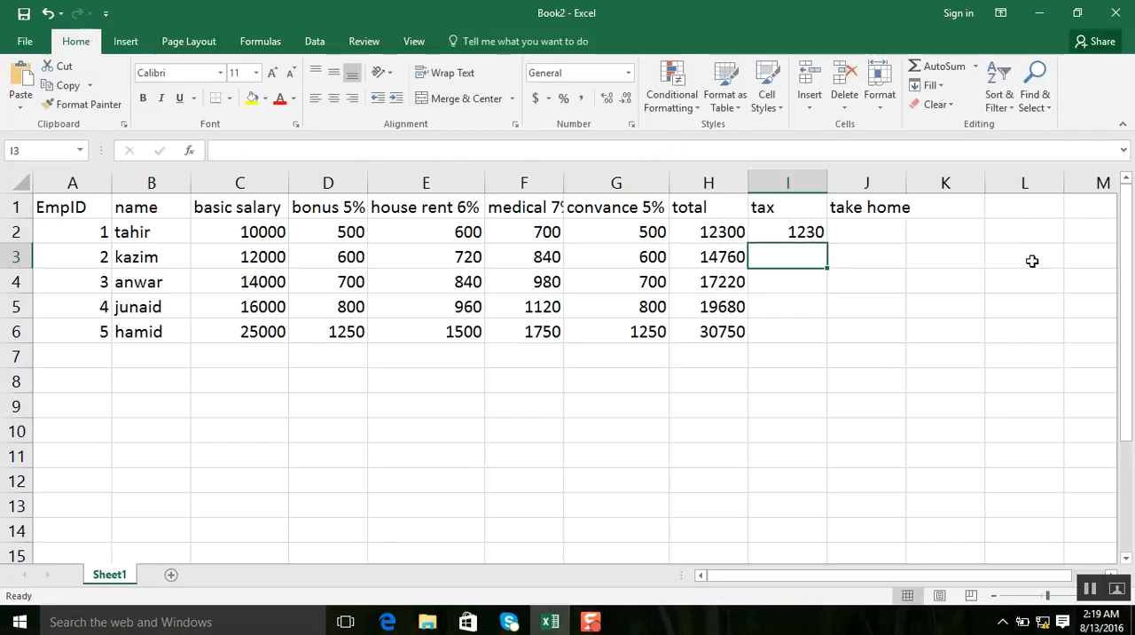
click(813, 234)
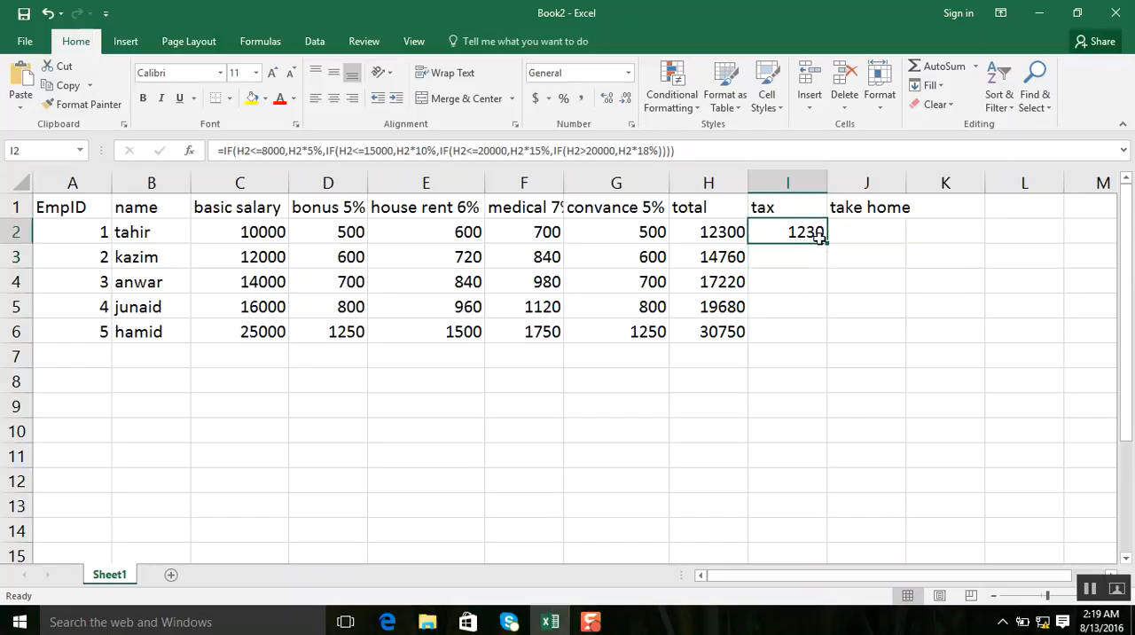
drag(824, 243, 824, 342)
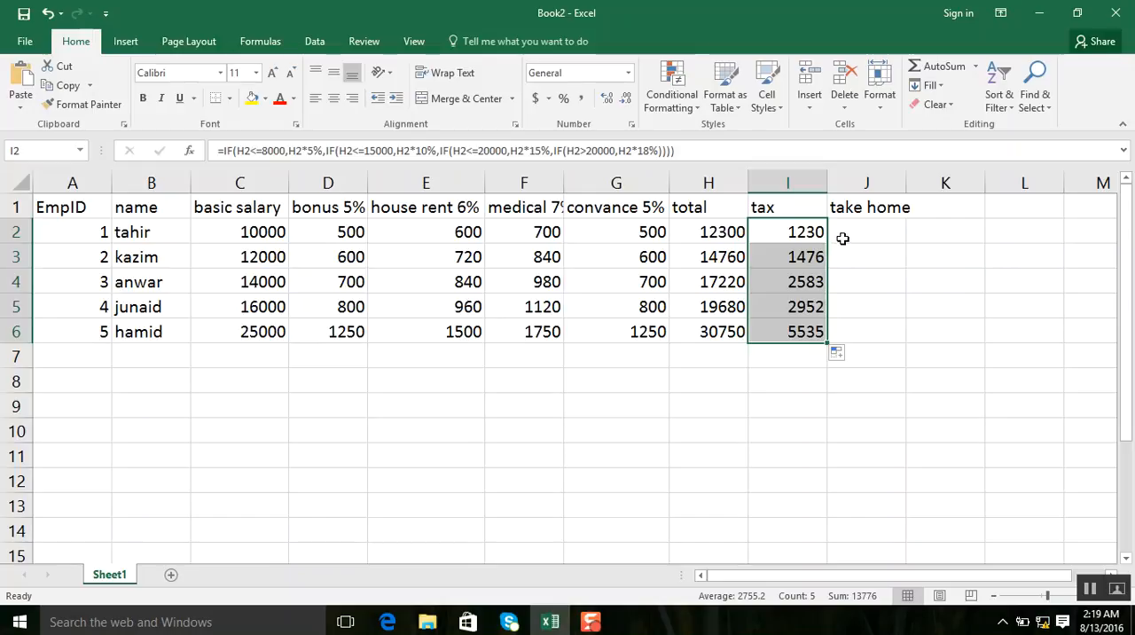
Calculate the take-home pay in J2 with the formula =H2-I2 and copy it down to J6.
click(844, 237)
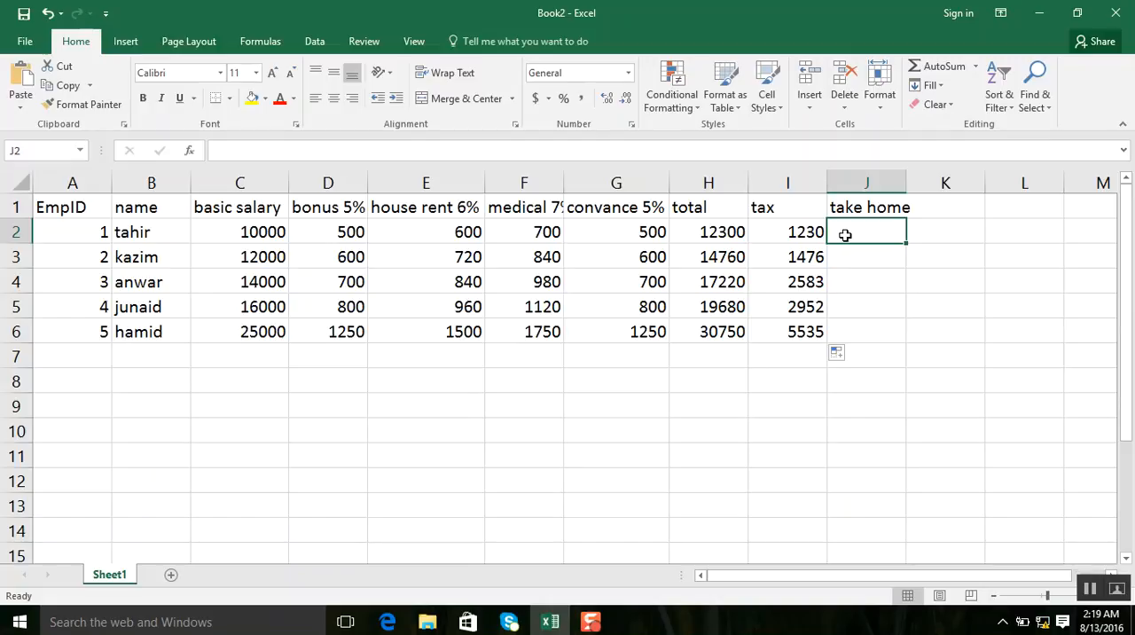
text(=)
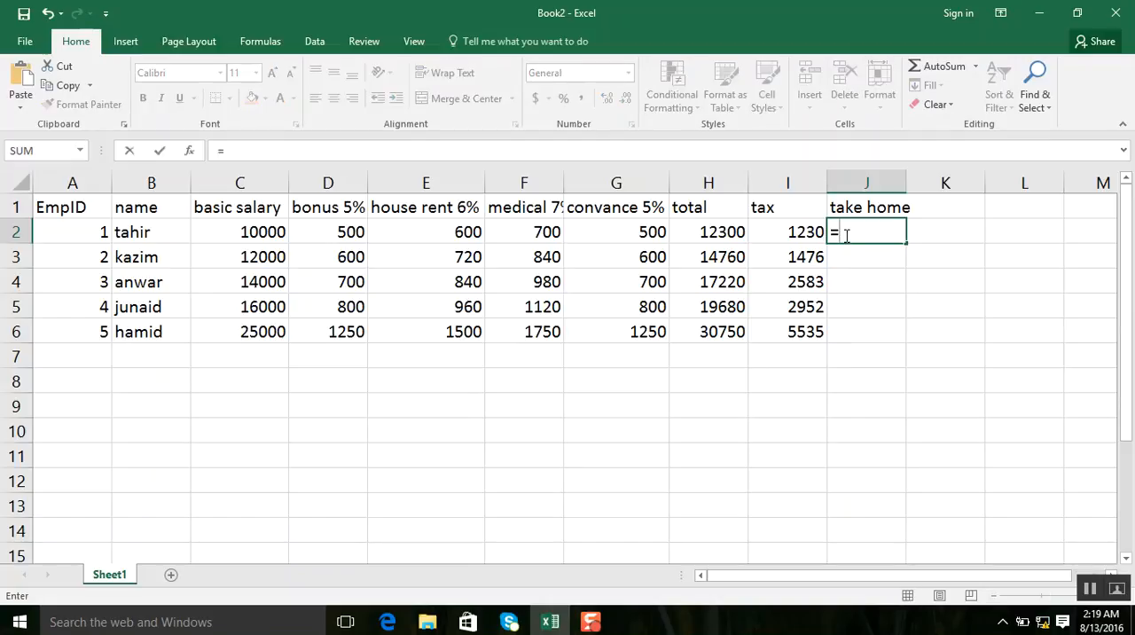
click(706, 230)
text(-)
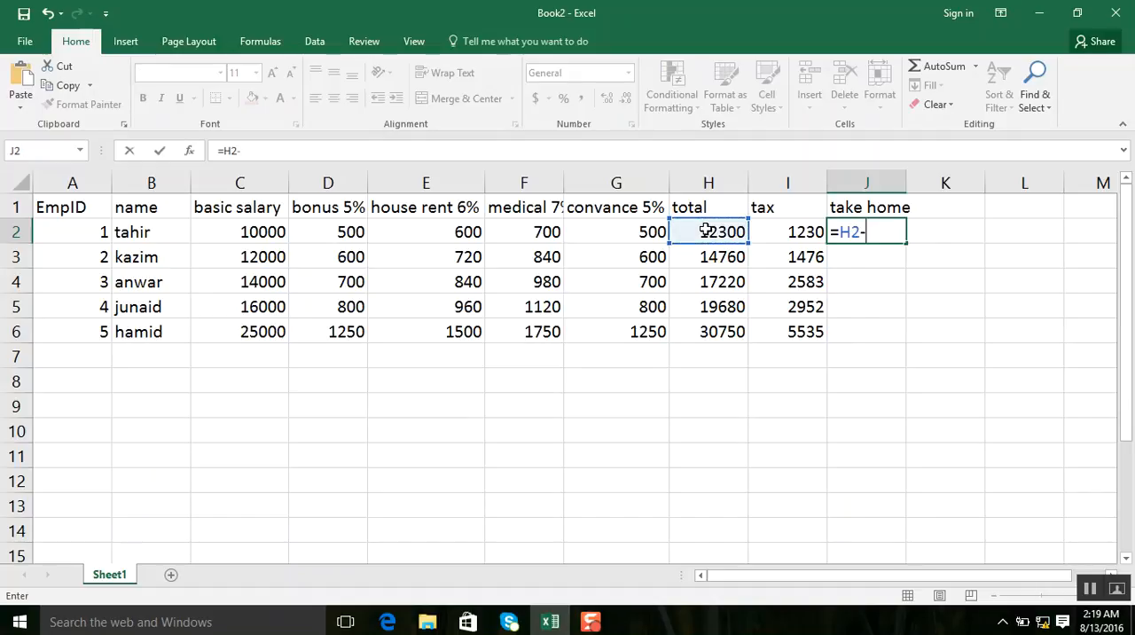
click(780, 236)
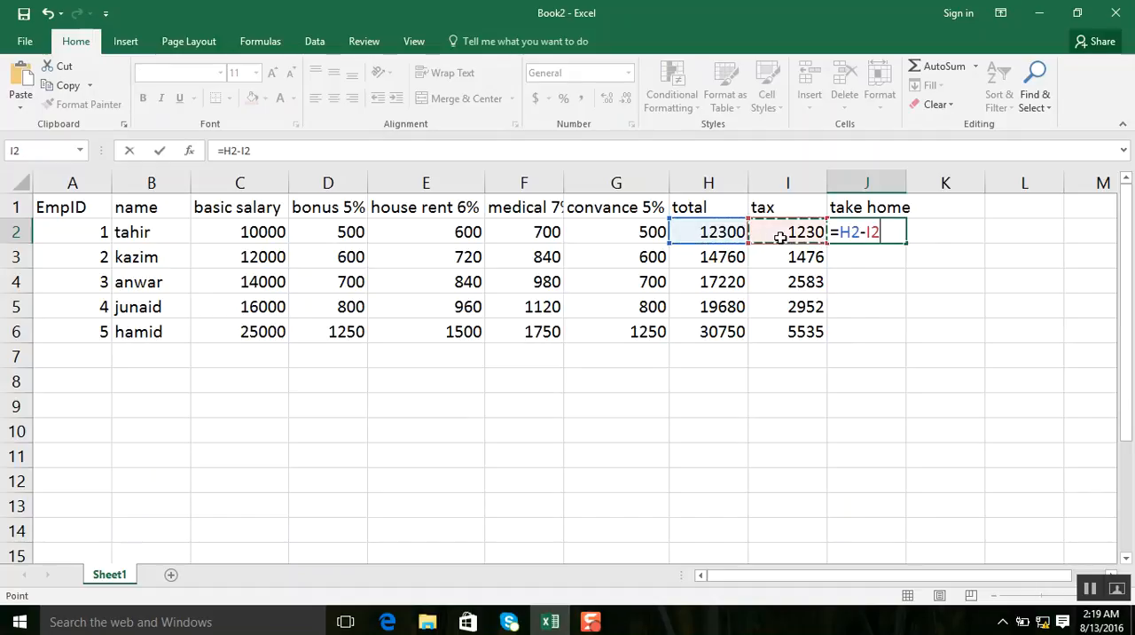
key(Return)
click(869, 234)
drag(905, 243, 896, 346)
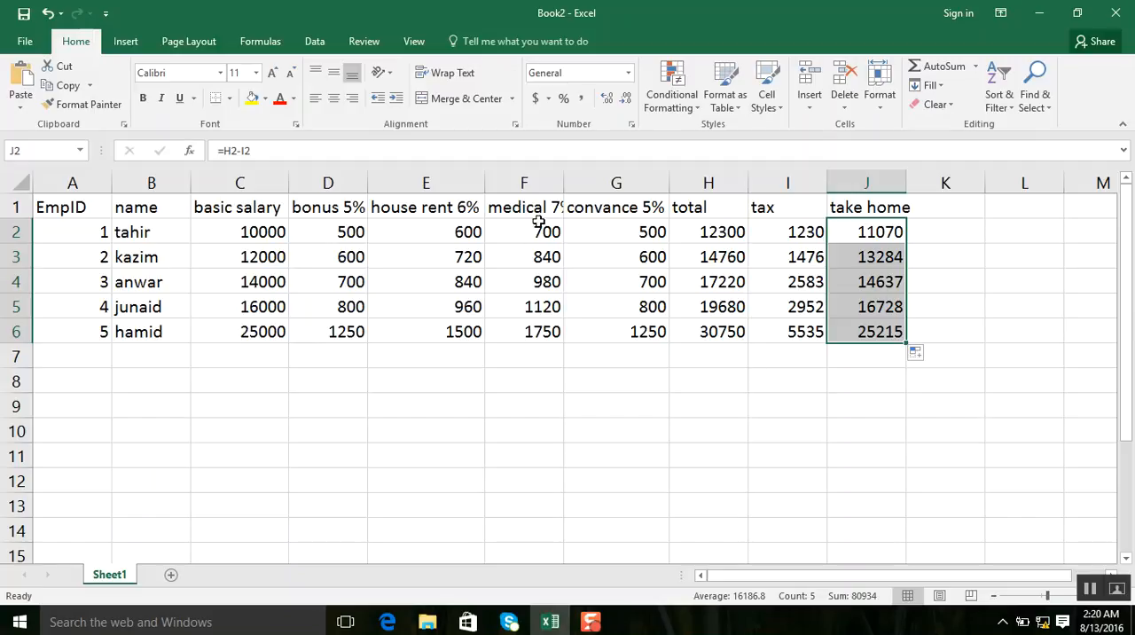
Widen column F so that its full heading "medical 7%" fits.
drag(564, 179, 577, 179)
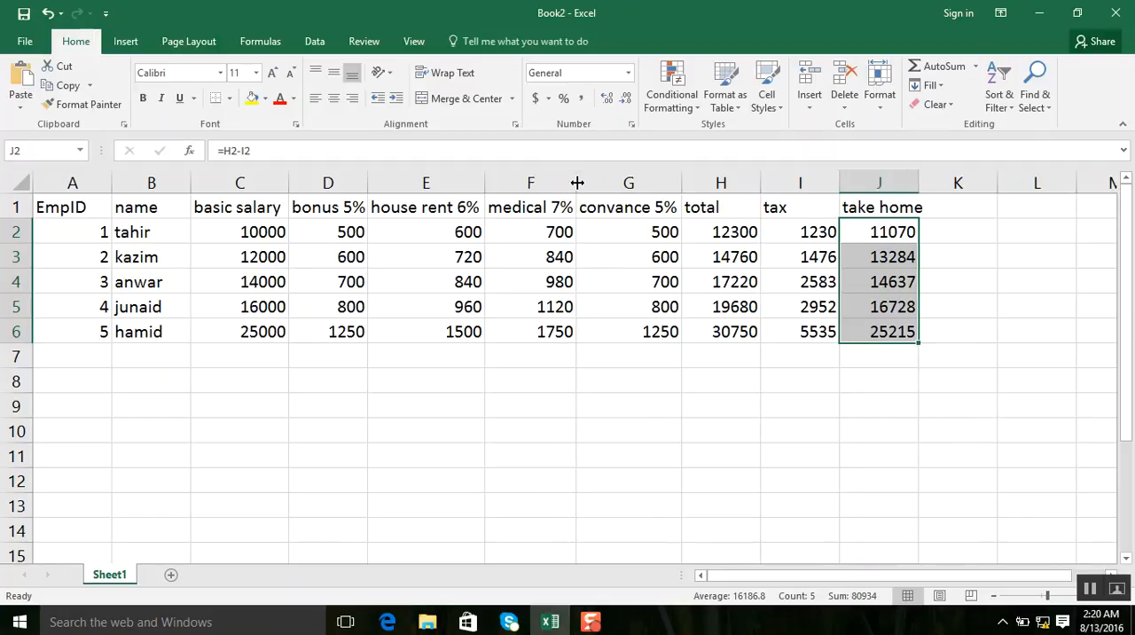